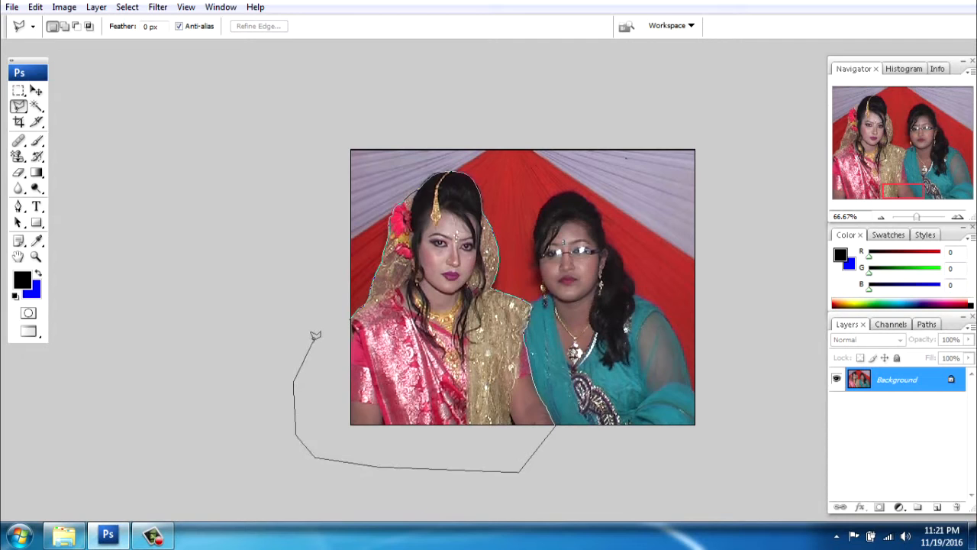
# Step: Close the Polygonal Lasso selection around the woman in the pink sari at the photo's edge beside her shoulder
pyautogui.click(348, 348)
pyautogui.scroll(3, 336, 349)
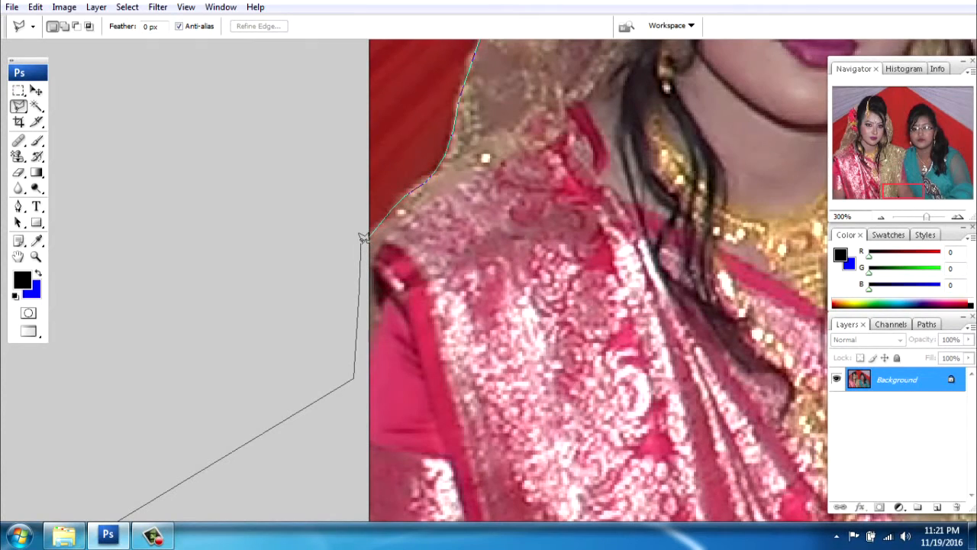
pyautogui.scroll(-2, 363, 237)
pyautogui.doubleClick(363, 237)
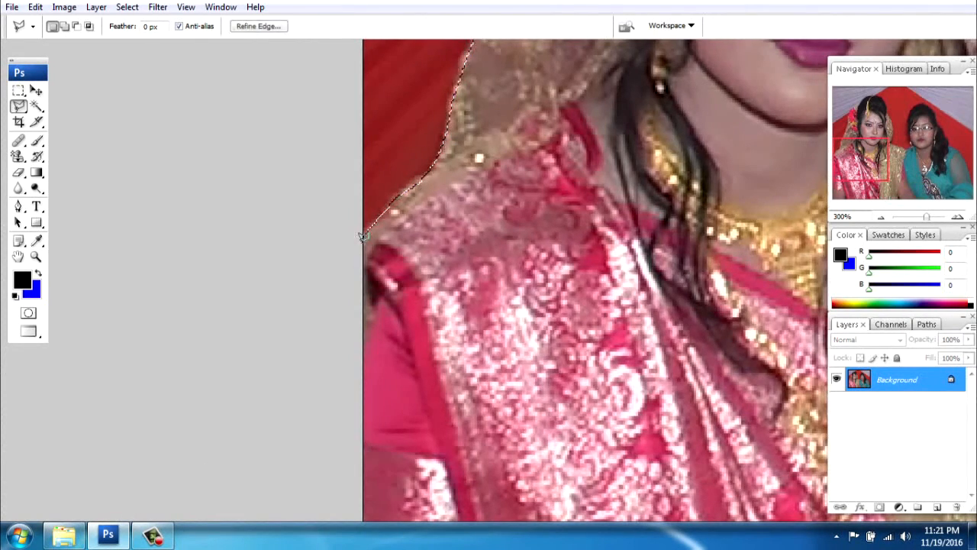
pyautogui.scroll(-2, 443, 221)
pyautogui.scroll(-1, 451, 214)
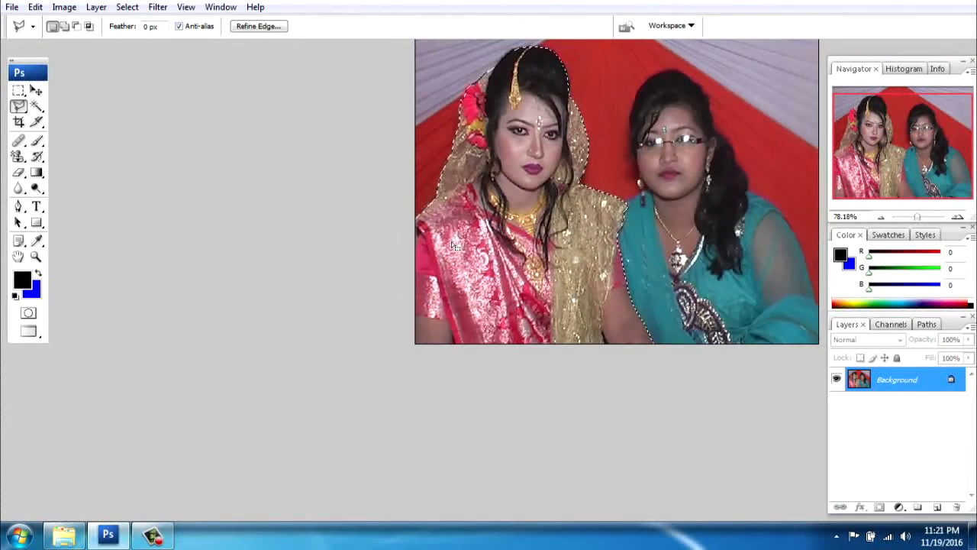
pyautogui.scroll(-2, 608, 204)
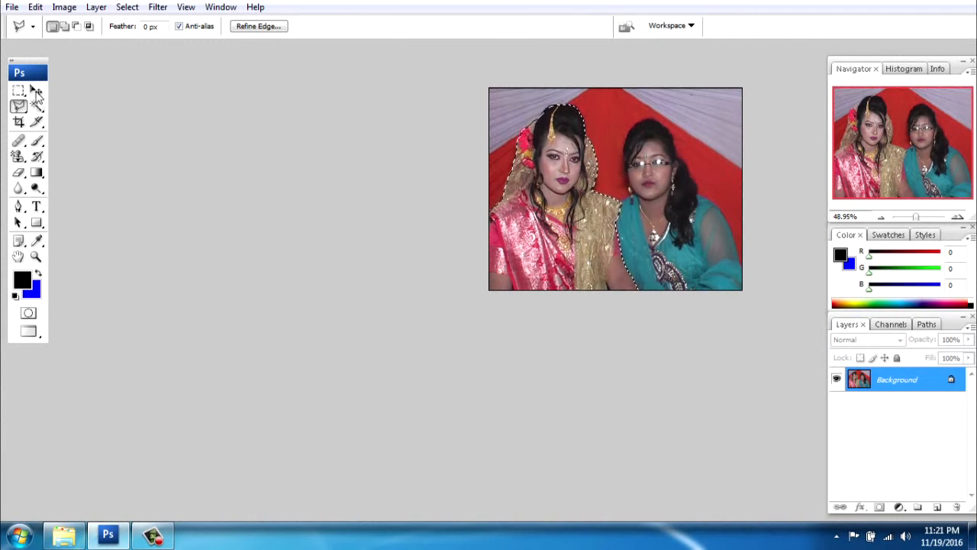
pyautogui.scroll(2, 591, 217)
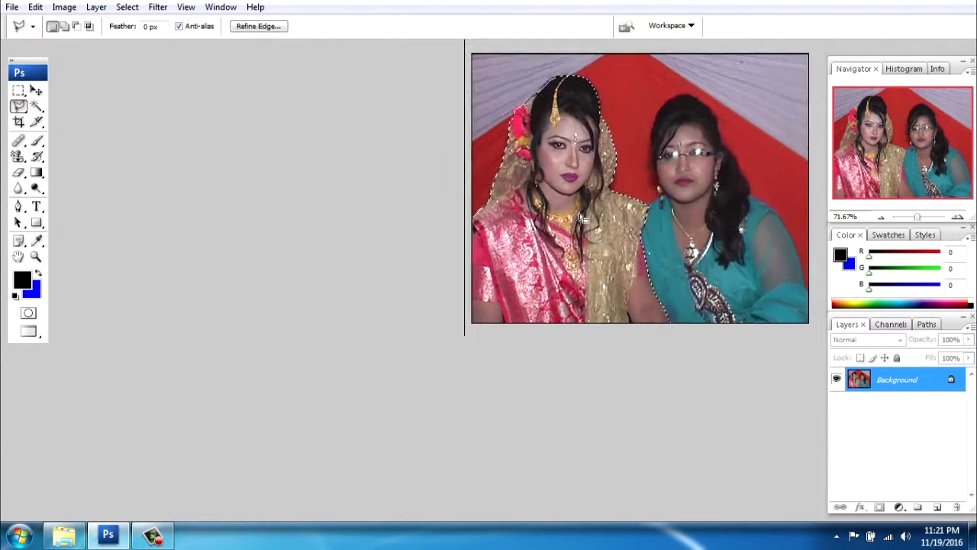
pyautogui.scroll(-1, 587, 221)
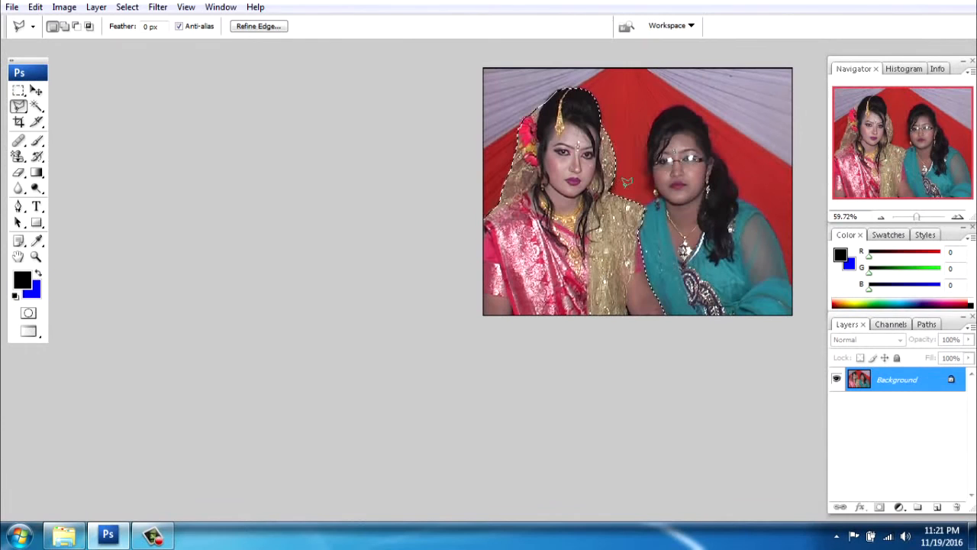
# Step: Try moving the selected woman slightly downward on the Background layer, and undo the move
pyautogui.click(35, 91)
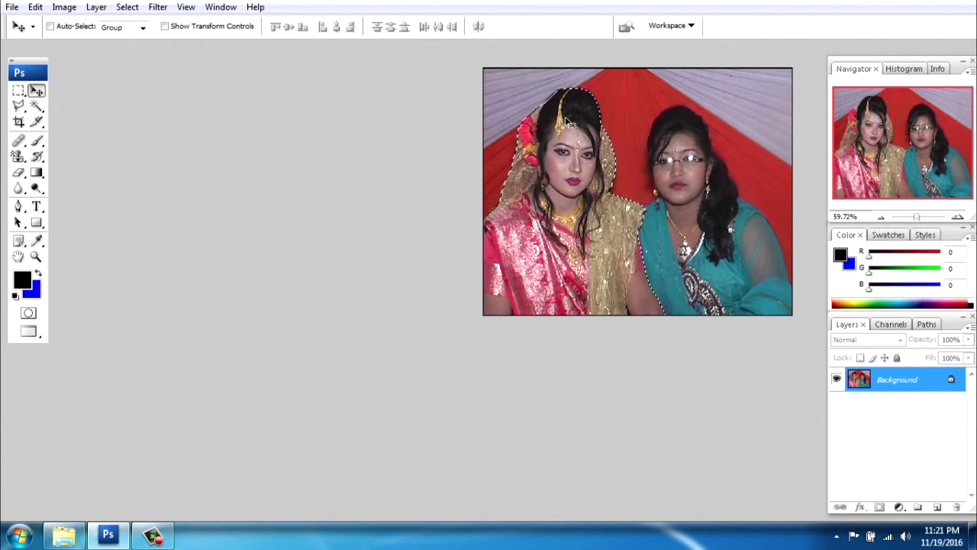
pyautogui.moveTo(569, 137)
pyautogui.mouseDown()
pyautogui.moveTo(574, 227)
pyautogui.moveTo(569, 149)
pyautogui.mouseUp()
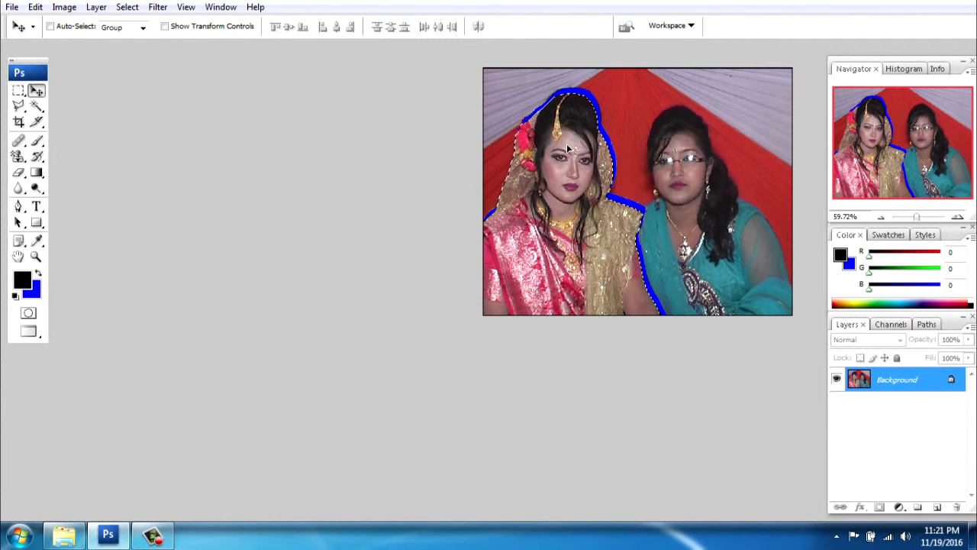
pyautogui.hotkey('ctrl', 'z')
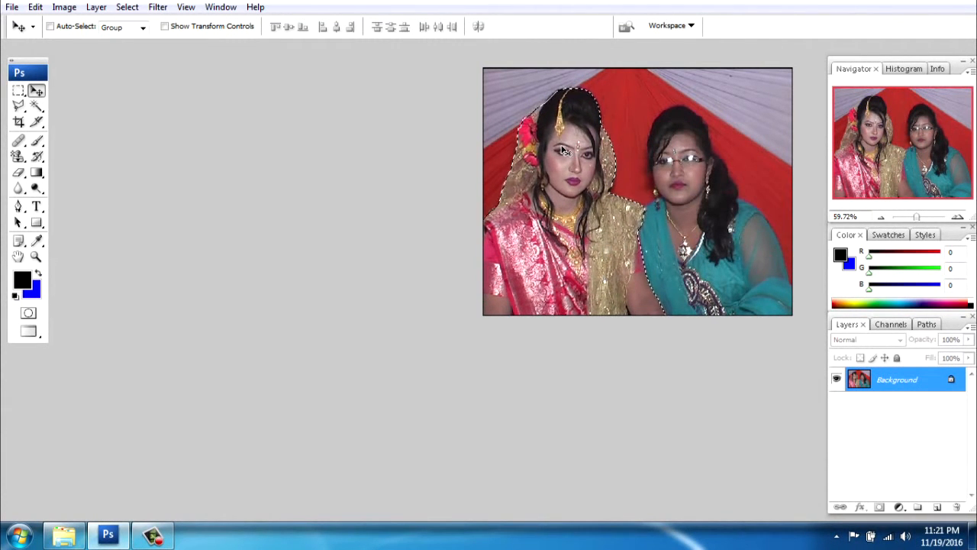
# Step: Create a new Portrait 5 x 7 inch Photo document at 300 pixels/inch, RGB Color, 8 bit, with a white background
pyautogui.press('f')
pyautogui.press('f')
pyautogui.click(12, 22)
pyautogui.click(26, 40)
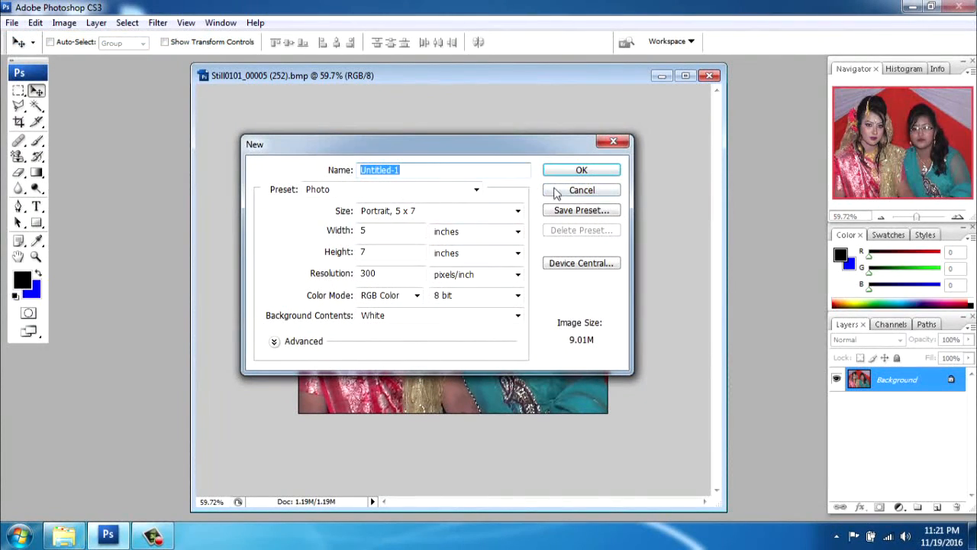
pyautogui.click(581, 170)
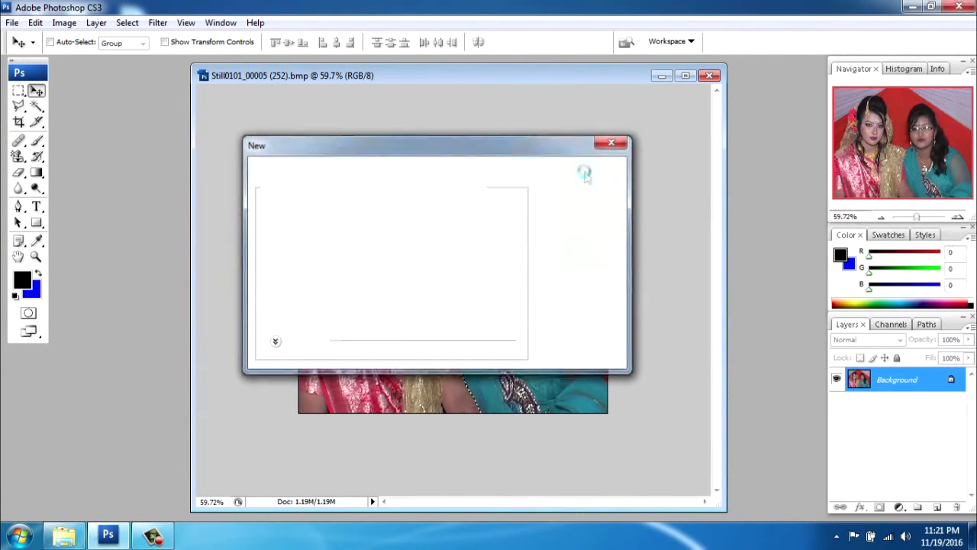
# Step: Arrange the two document windows side by side and copy the selected woman from the photo into the blank document
pyautogui.moveTo(219, 80); pyautogui.dragTo(755, 103)
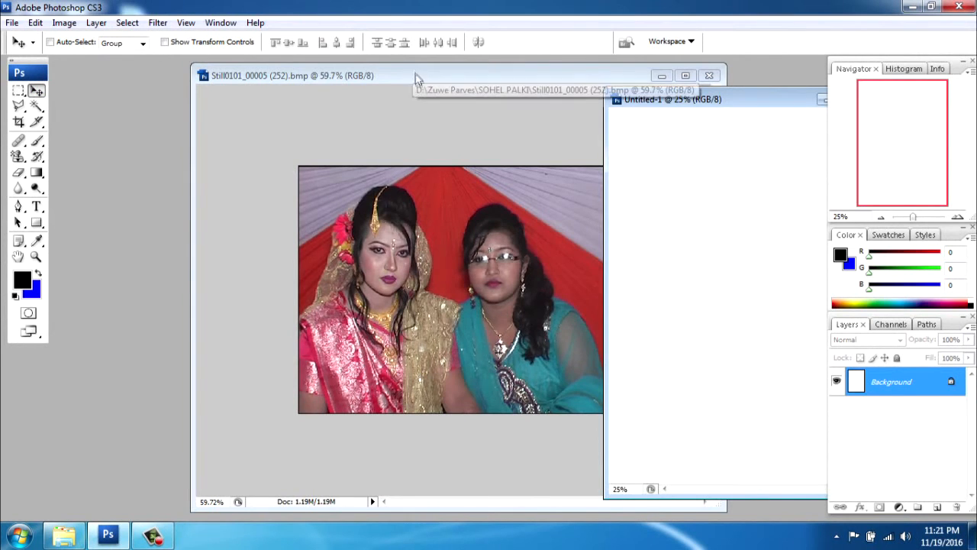
pyautogui.moveTo(413, 73); pyautogui.dragTo(288, 67)
pyautogui.moveTo(274, 268); pyautogui.dragTo(771, 273)
pyautogui.moveTo(784, 101); pyautogui.dragTo(421, 105)
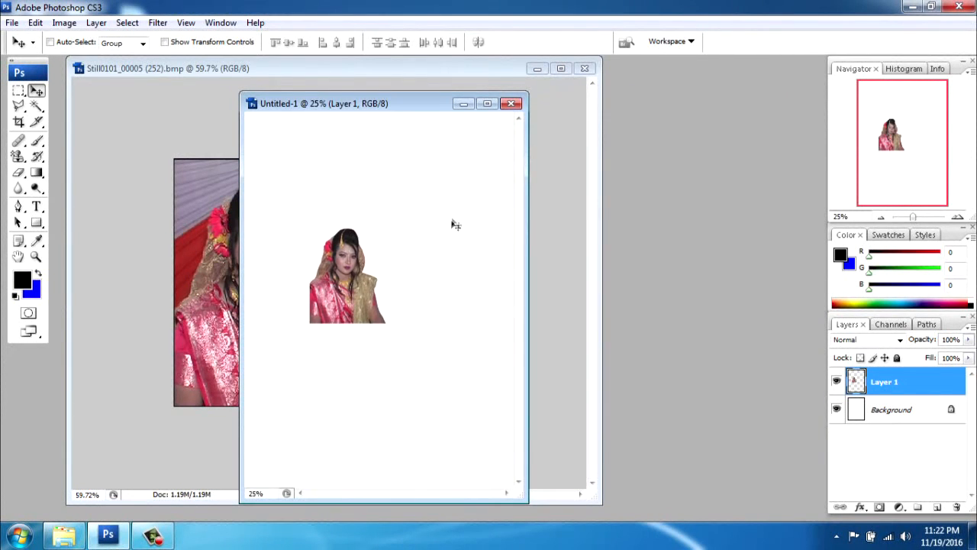
# Step: Maximize the new document and move the woman's cutout slightly lower on the white page
pyautogui.hotkey('ctrl', '0')
pyautogui.click(486, 104)
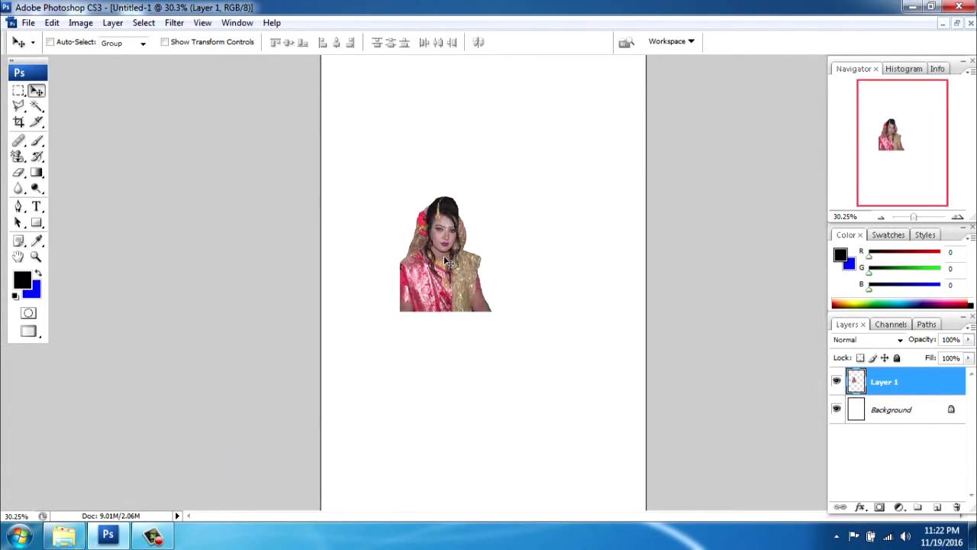
pyautogui.moveTo(444, 258); pyautogui.dragTo(458, 314)
pyautogui.scroll(-4, 453, 283)
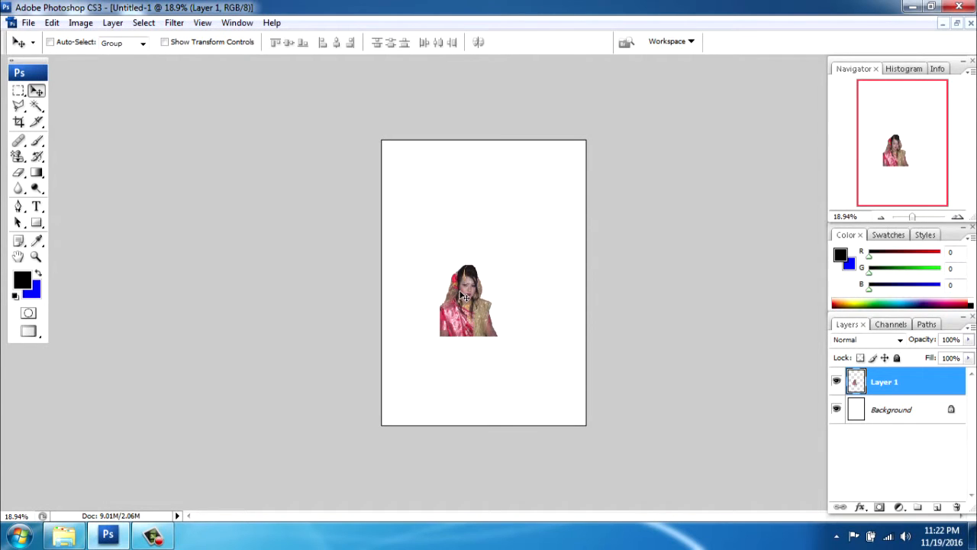
# Step: Turn on the CMYK proof preview and scale the cutout up proportionally to about 425% with Free Transform
pyautogui.hotkey('ctrl', 'y')
pyautogui.hotkey('ctrl', 't')
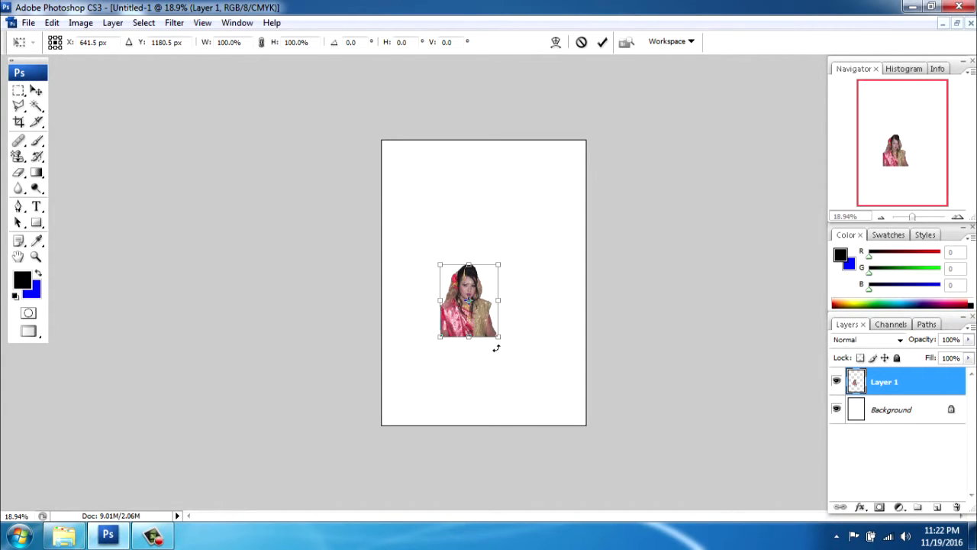
pyautogui.moveTo(525, 368); pyautogui.dragTo(572, 415)
pyautogui.moveTo(481, 365)
pyautogui.mouseDown()
pyautogui.moveTo(492, 369)
pyautogui.moveTo(491, 357)
pyautogui.mouseUp()
pyautogui.scroll(-3, 489, 361)
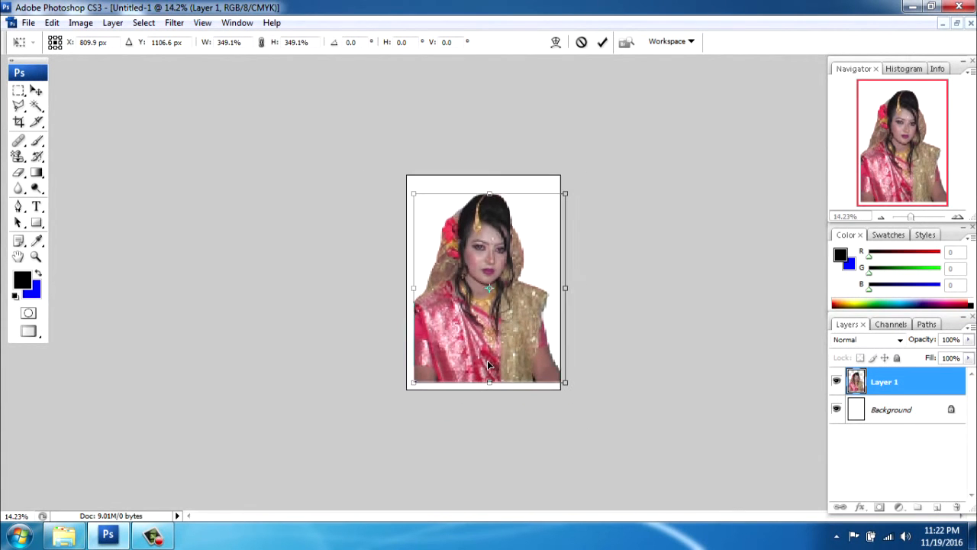
pyautogui.moveTo(562, 380); pyautogui.dragTo(581, 403)
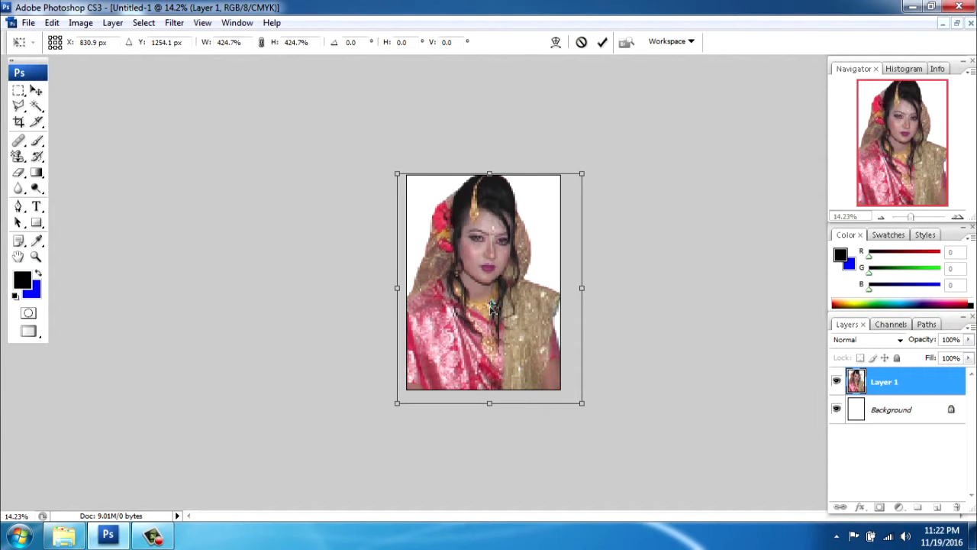
# Step: Reposition the enlarged cutout so its cropped edges fall outside the page and a small gap stays above the hair
pyautogui.moveTo(497, 234)
pyautogui.mouseDown()
pyautogui.moveTo(498, 249)
pyautogui.moveTo(499, 233)
pyautogui.mouseUp()
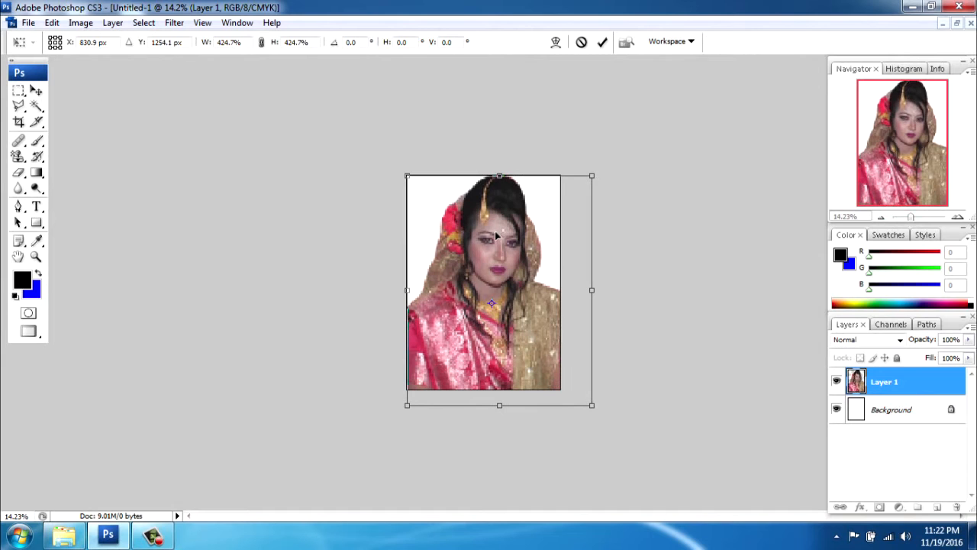
pyautogui.press('Left')
pyautogui.press('Left')
pyautogui.press('Left')
pyautogui.press('Left')
pyautogui.press('Left')
pyautogui.press('Left')
pyautogui.press('Left')
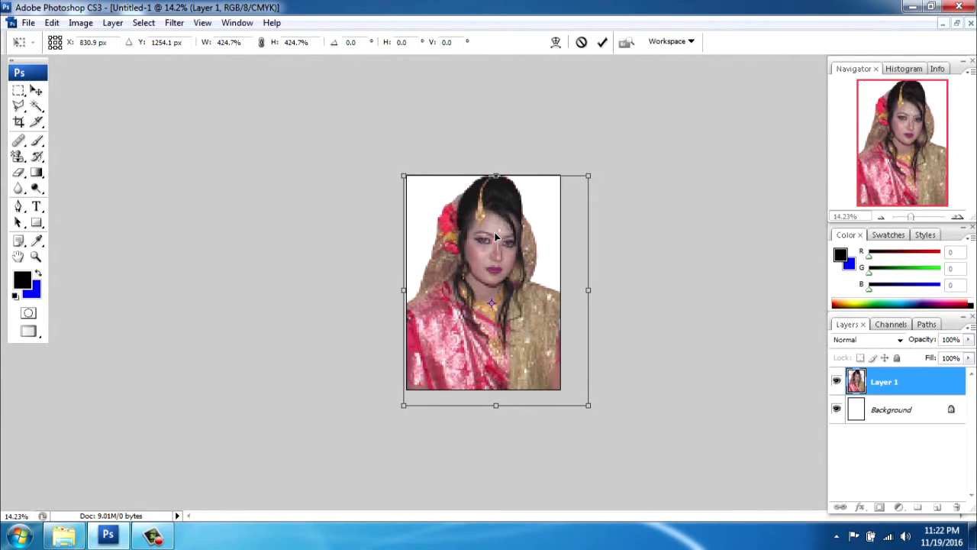
pyautogui.press('Down')
pyautogui.press('Down')
pyautogui.press('Down')
pyautogui.press('Down')
pyautogui.press('Down')
pyautogui.press('Down')
pyautogui.press('Down')
pyautogui.press('Down')
pyautogui.press('Down')
pyautogui.press('Down')
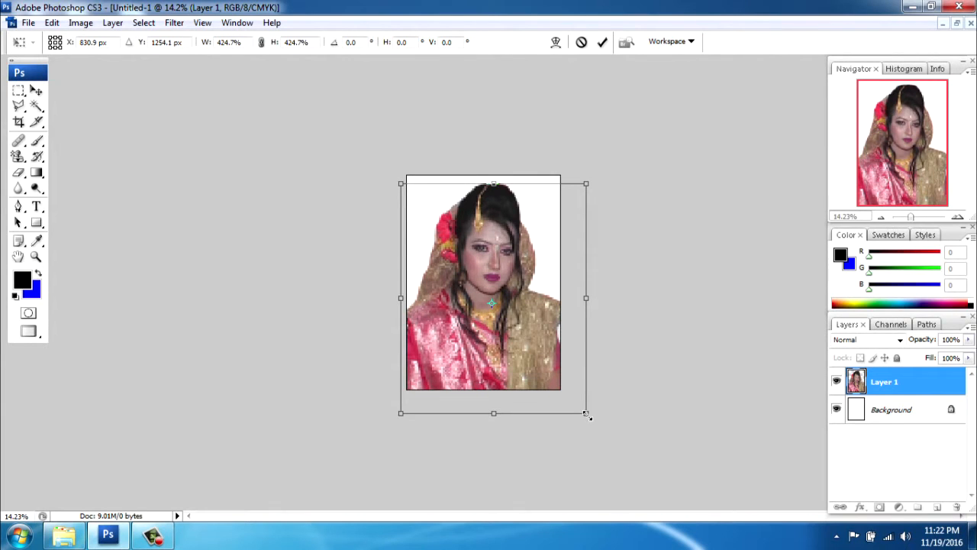
# Step: Stretch the cutout to about 431.3% width and 428.7% height and apply the transformation
pyautogui.moveTo(586, 414); pyautogui.dragTo(589, 417)
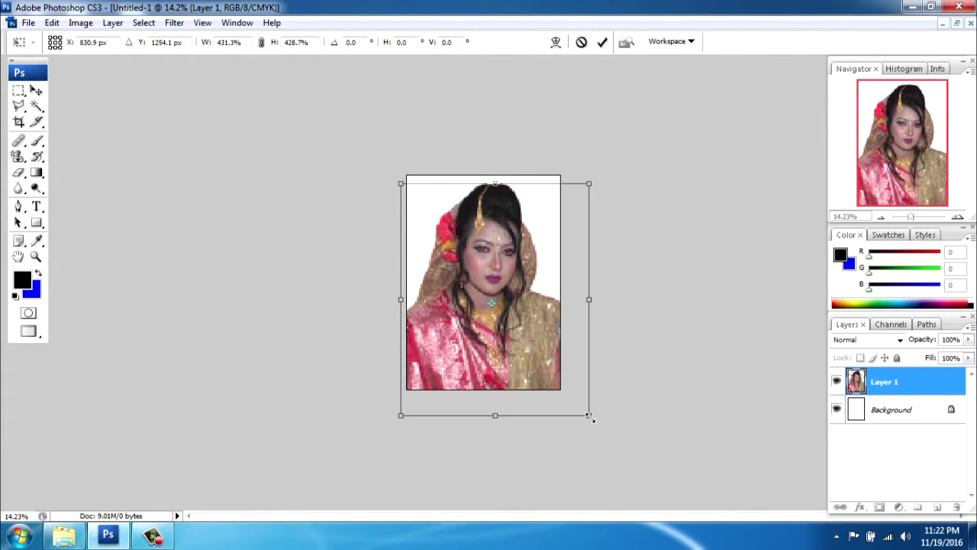
pyautogui.press('Return')
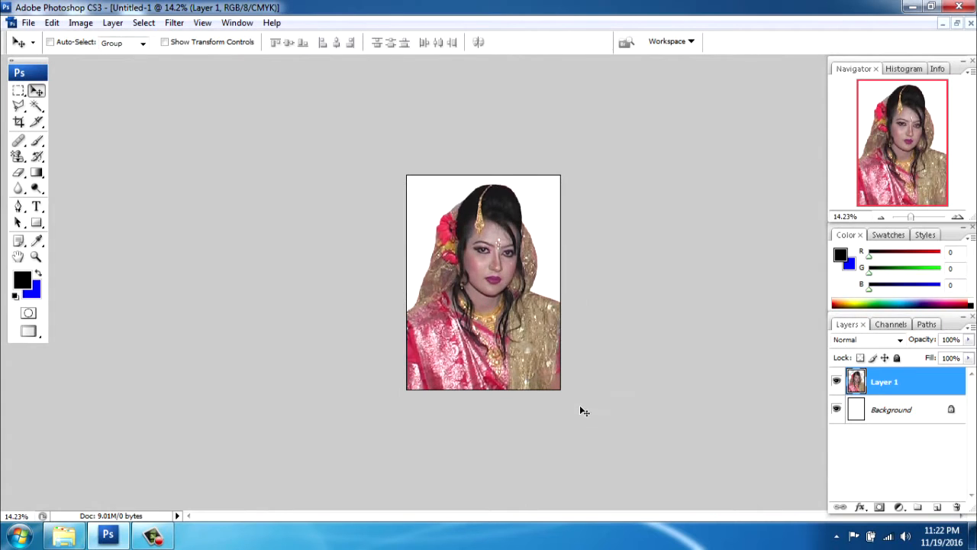
pyautogui.hotkey('ctrl', '0')
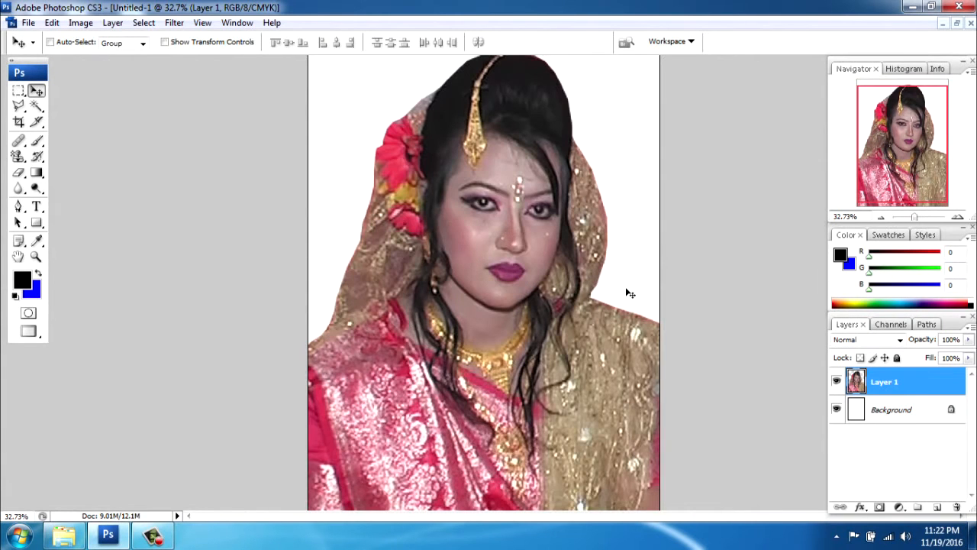
pyautogui.click(18, 105)
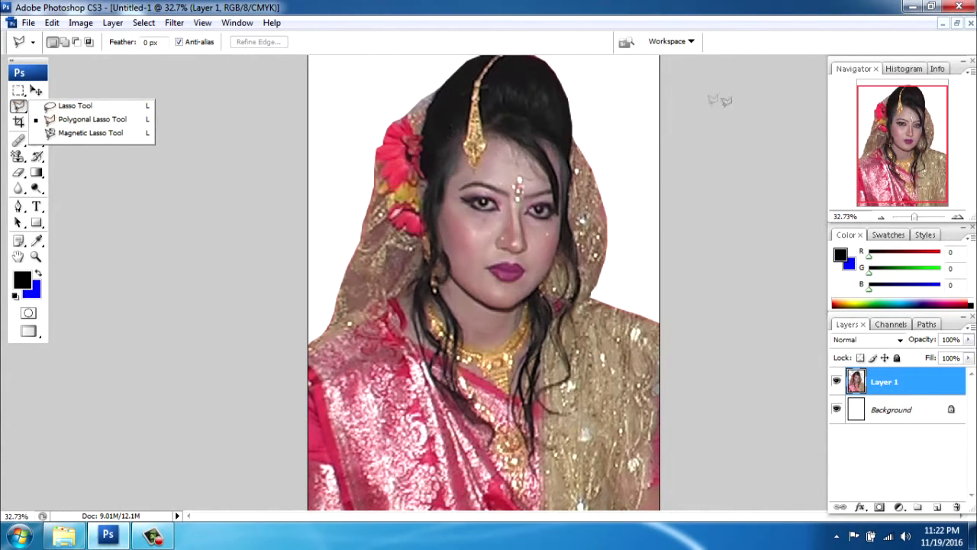
pyautogui.scroll(-3, 741, 102)
pyautogui.click(35, 91)
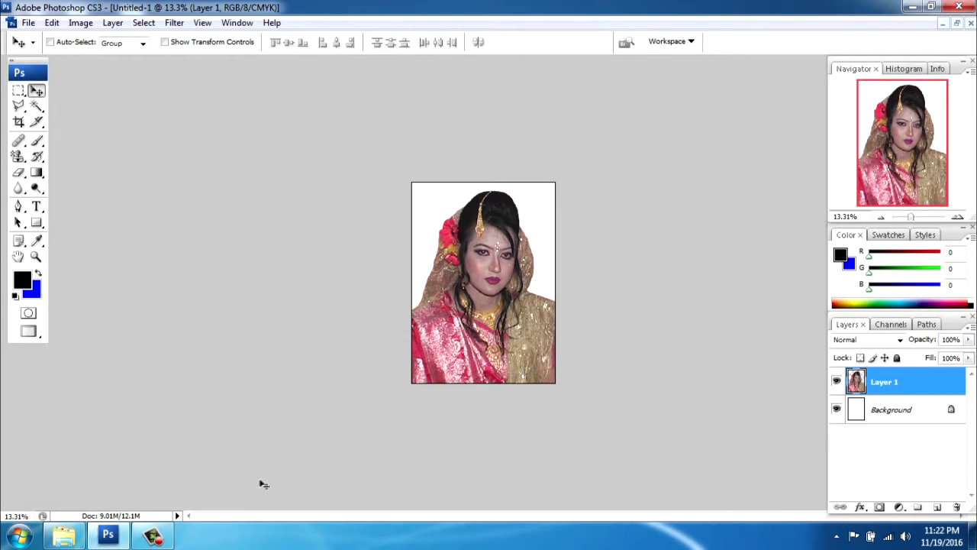
pyautogui.click(147, 540)
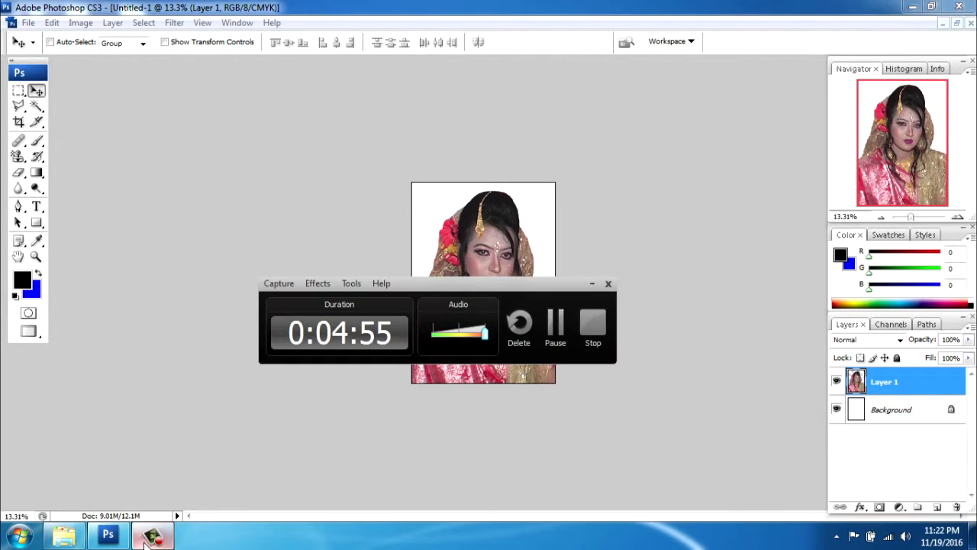
pyautogui.click(146, 540)
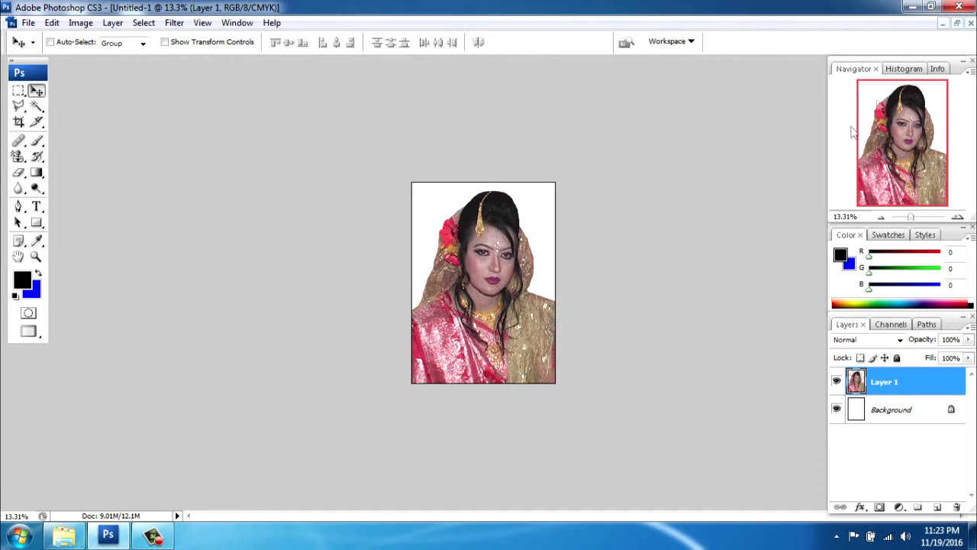
# Step: Close the Untitled-1 document without saving its changes
pyautogui.click(958, 26)
pyautogui.moveTo(395, 115); pyautogui.dragTo(580, 150)
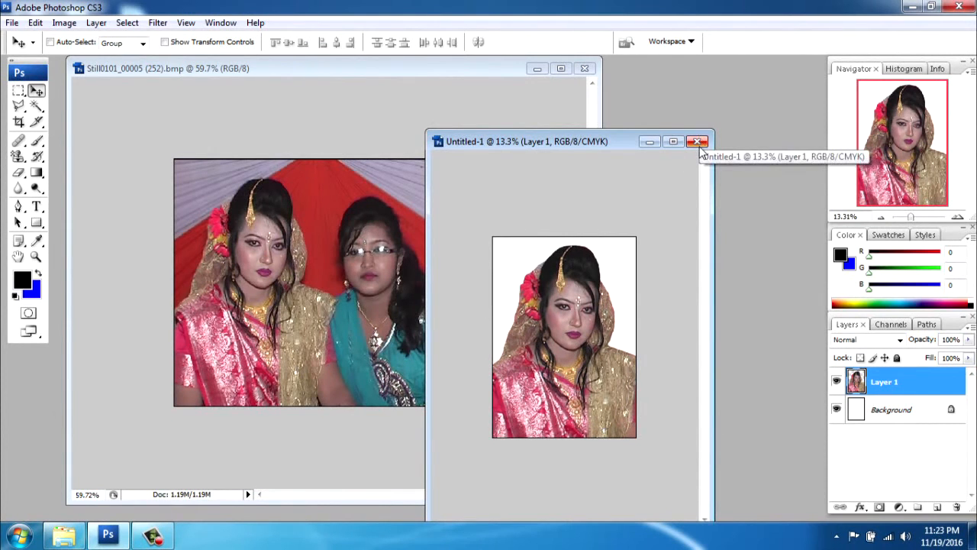
pyautogui.click(697, 143)
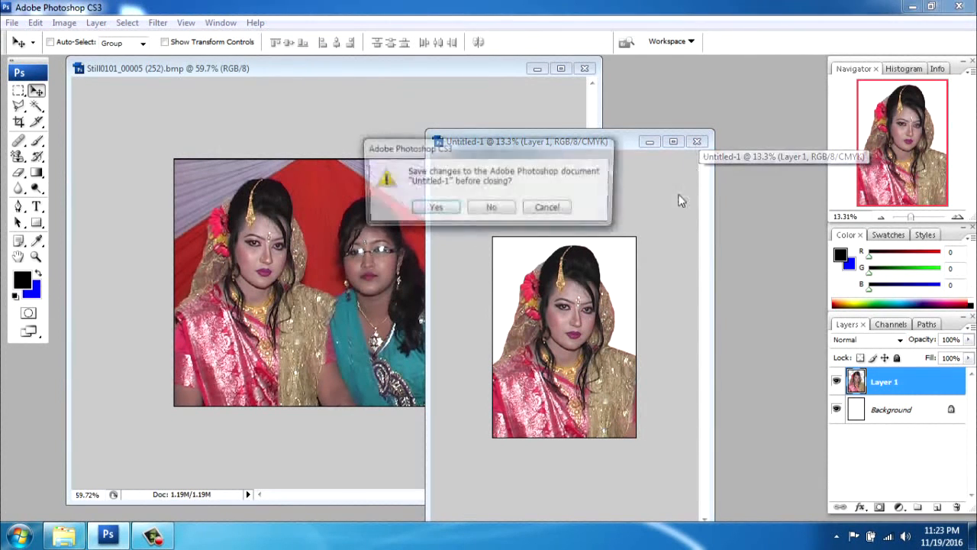
pyautogui.click(494, 211)
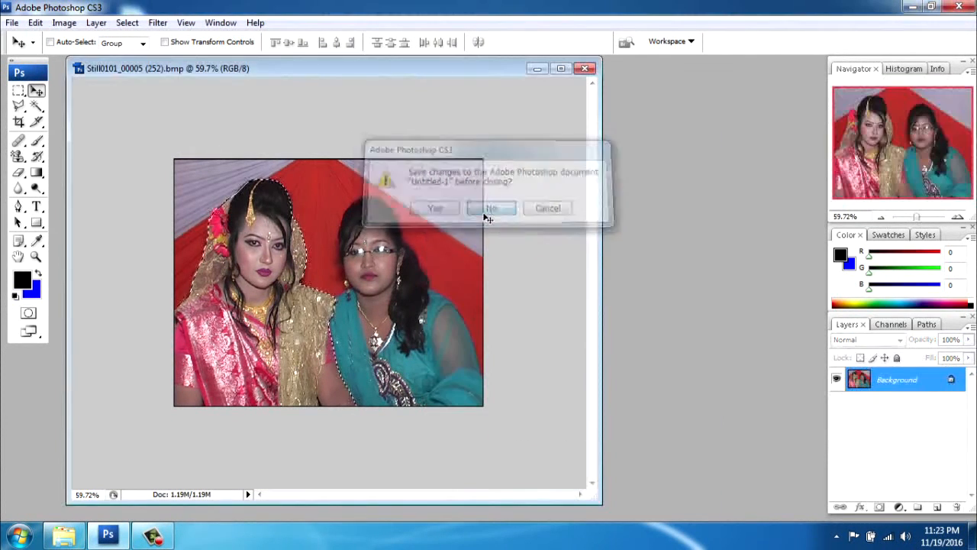
# Step: Clear the existing selection and switch to the Magnetic Lasso tool, with the photo window maximized
pyautogui.click(18, 107)
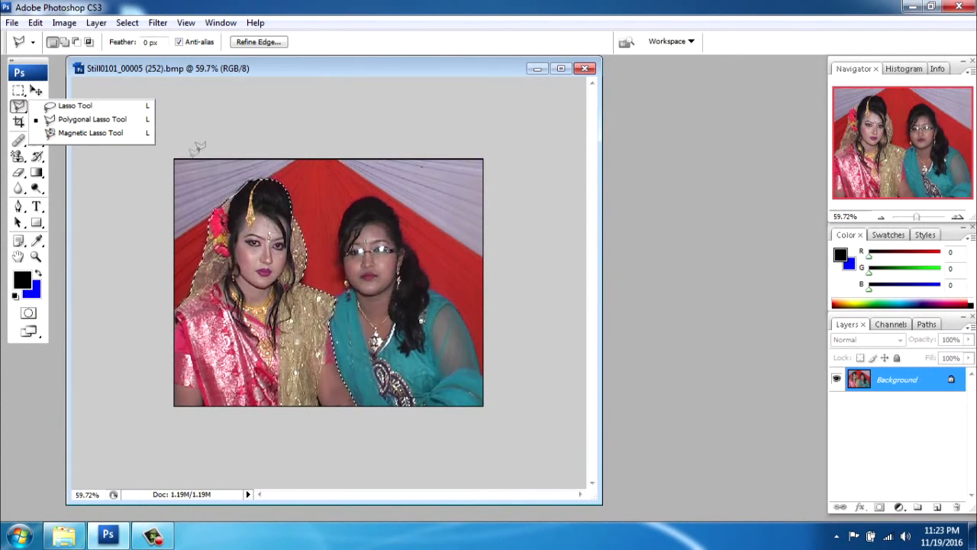
pyautogui.click(164, 147)
pyautogui.click(20, 109)
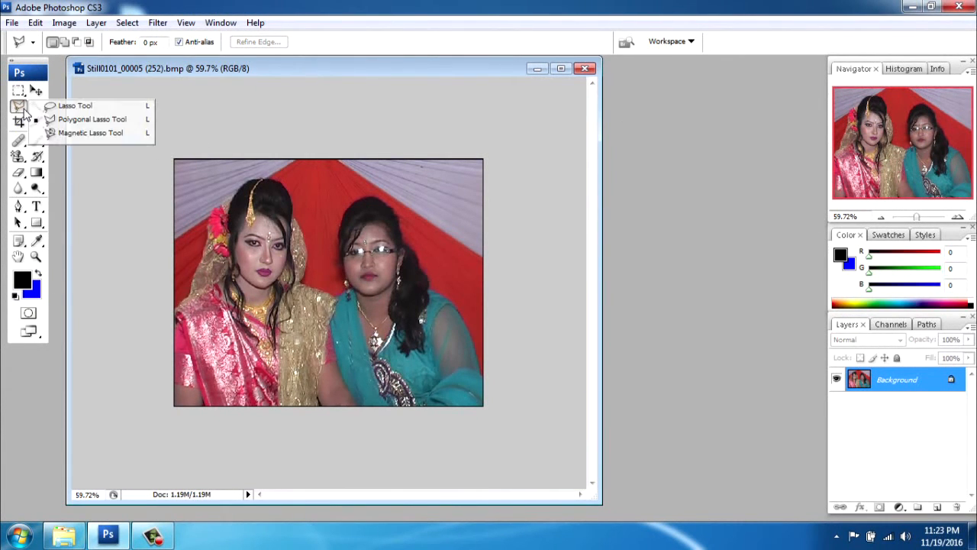
pyautogui.click(84, 135)
pyautogui.click(561, 68)
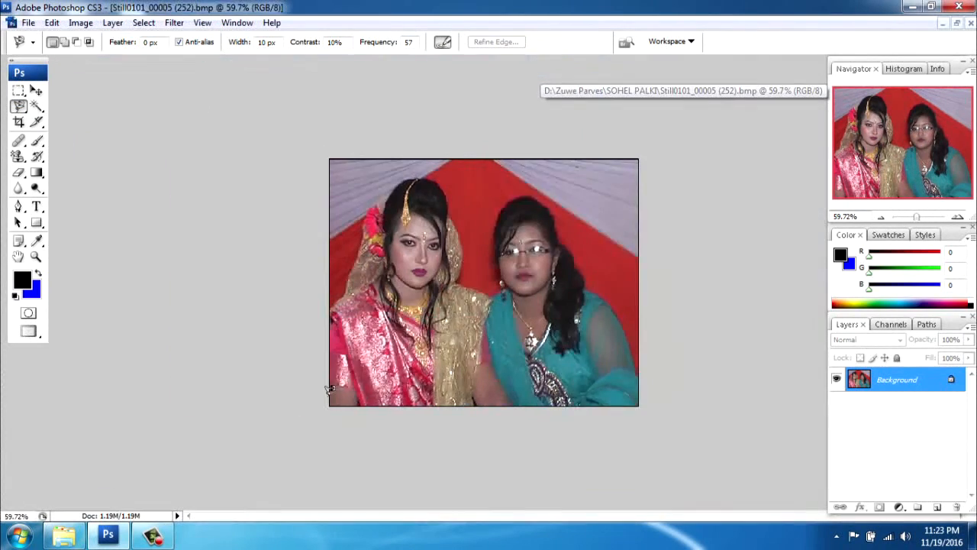
# Step: Trace the edge of the bride's veil upward with the Magnetic Lasso and delete the stray anchor points above the red flowers
pyautogui.scroll(5, 357, 403)
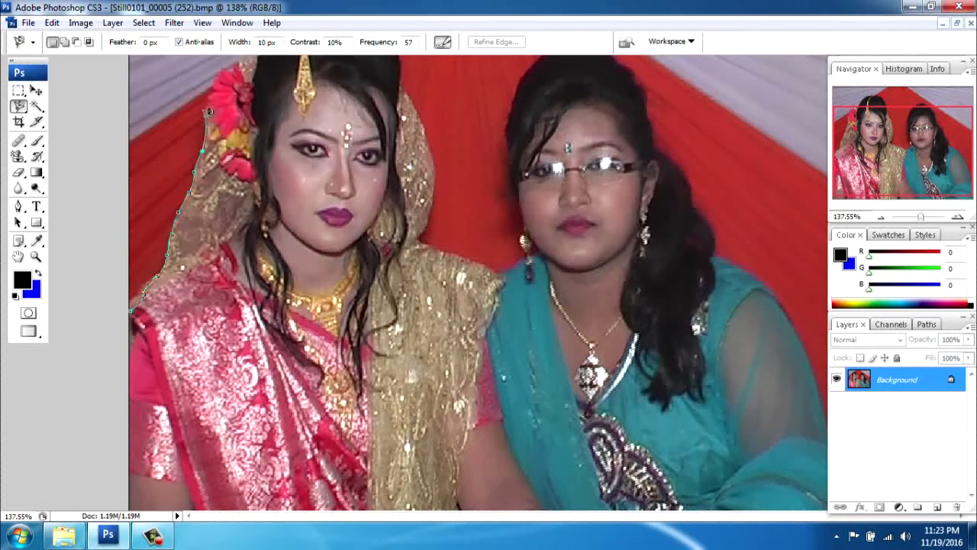
pyautogui.scroll(3, 213, 91)
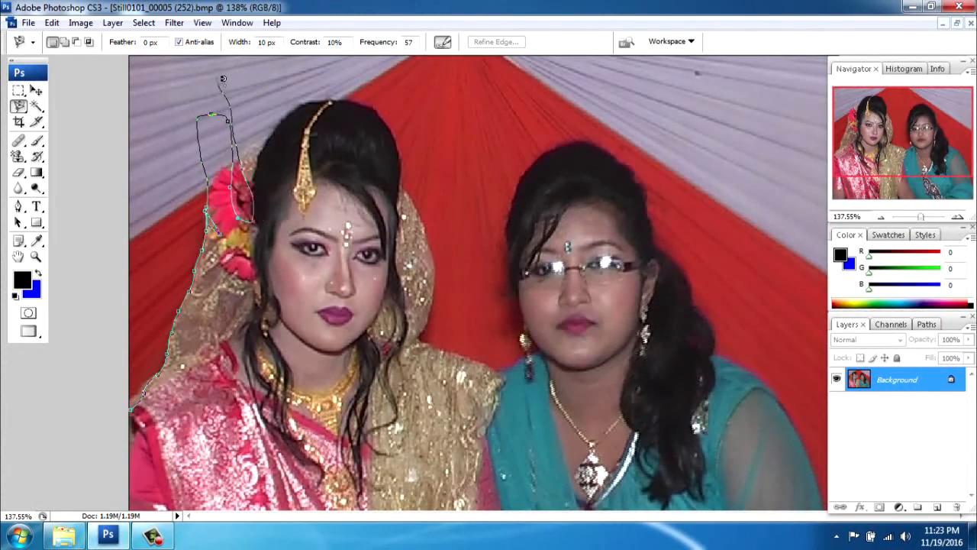
pyautogui.press('BackSpace')
pyautogui.press('BackSpace')
pyautogui.press('BackSpace')
pyautogui.press('BackSpace')
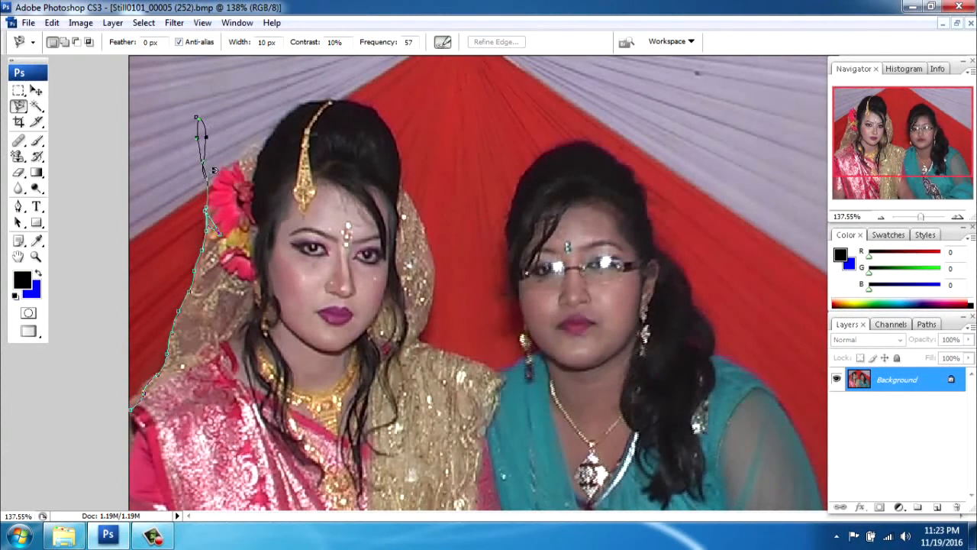
pyautogui.press('BackSpace')
pyautogui.press('BackSpace')
pyautogui.press('BackSpace')
pyautogui.press('BackSpace')
pyautogui.press('BackSpace')
pyautogui.press('BackSpace')
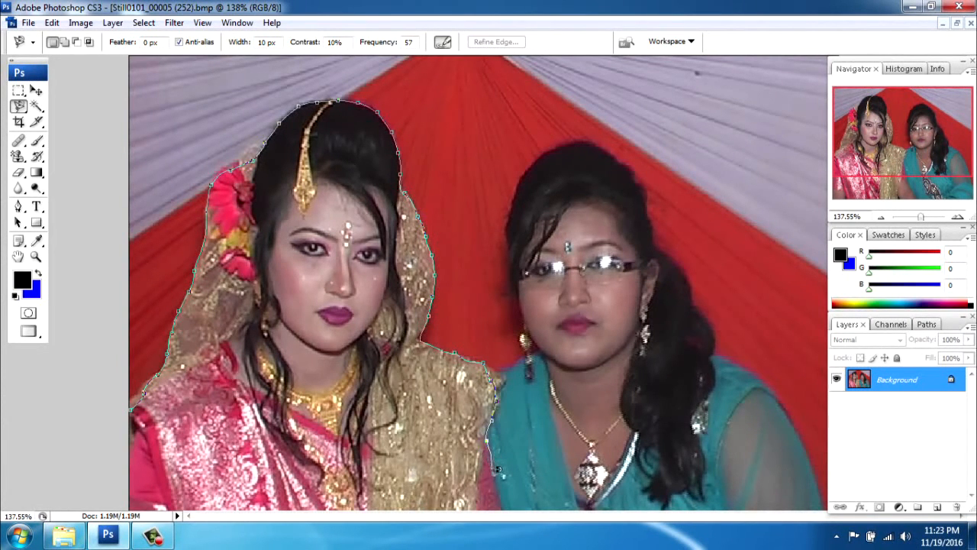
# Step: Continue the outline around the bride's arm and along the photo's bottom and side borders, closing it at its starting point
pyautogui.moveTo(482, 478); pyautogui.dragTo(481, 366)
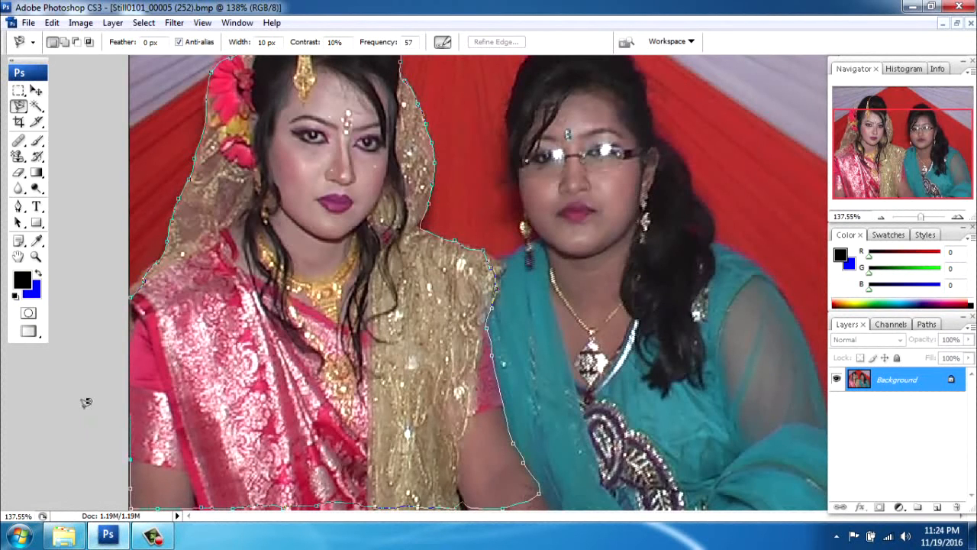
pyautogui.click(133, 293)
pyautogui.scroll(-6, 155, 421)
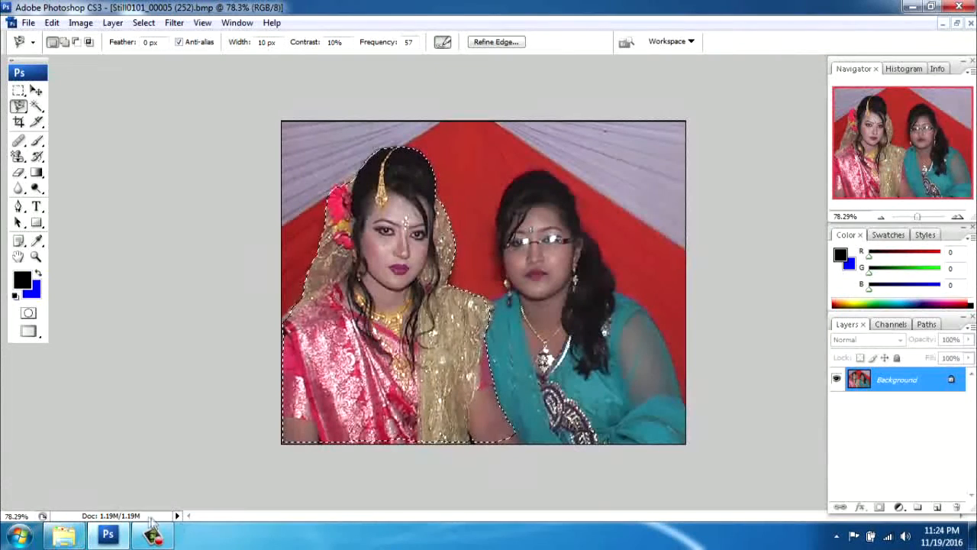
# Step: Restore the photo to a floating window and try moving the selected bride with the Move tool, undoing the shift
pyautogui.click(35, 90)
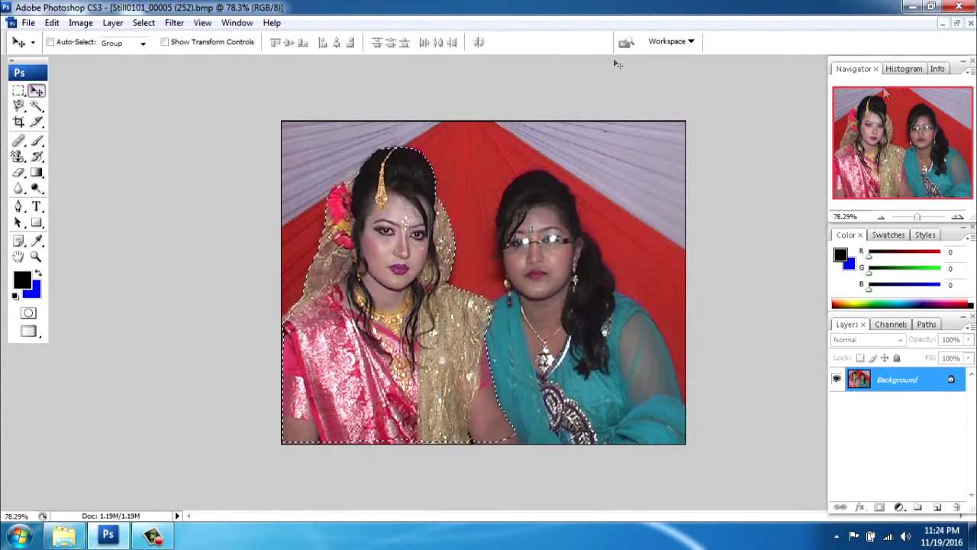
pyautogui.click(955, 23)
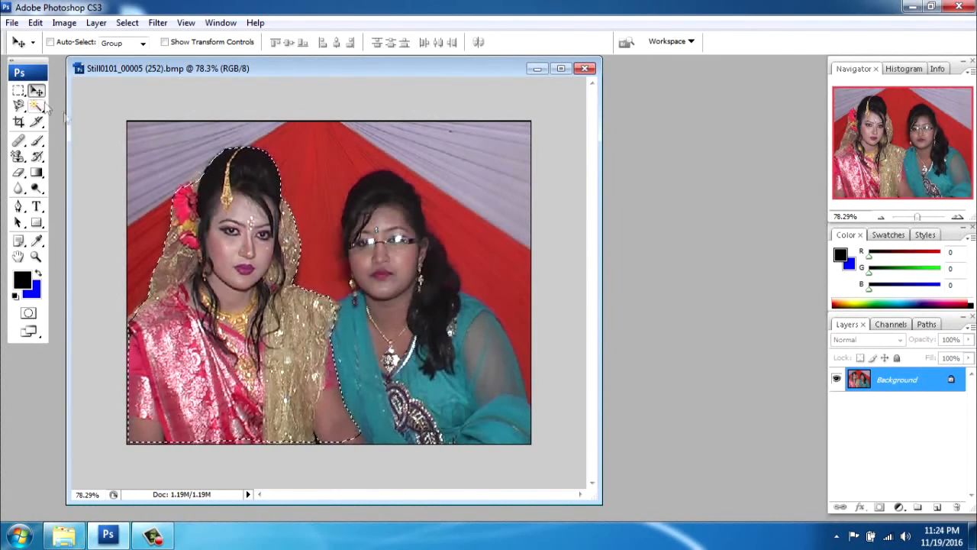
pyautogui.moveTo(222, 227); pyautogui.dragTo(199, 205)
pyautogui.hotkey('ctrl', 'z')
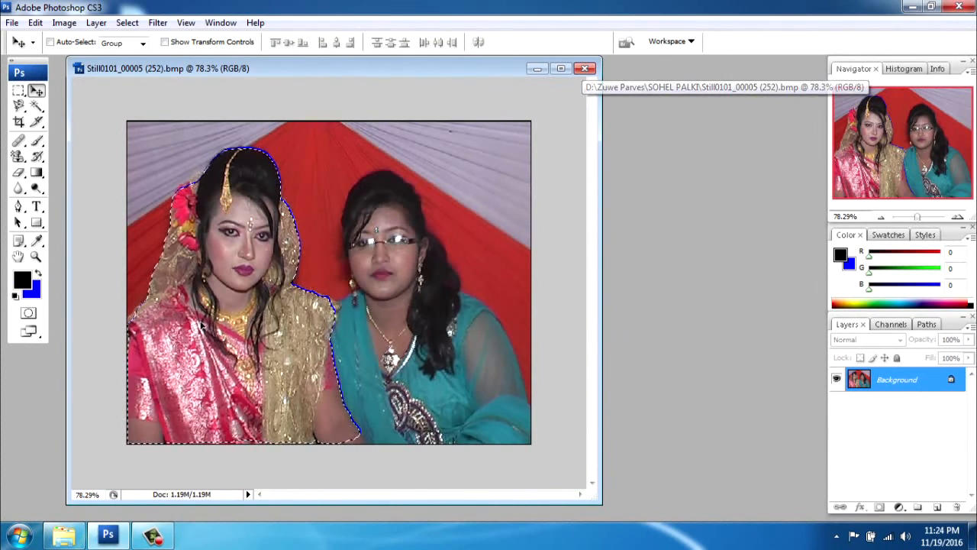
pyautogui.moveTo(202, 324); pyautogui.dragTo(310, 308)
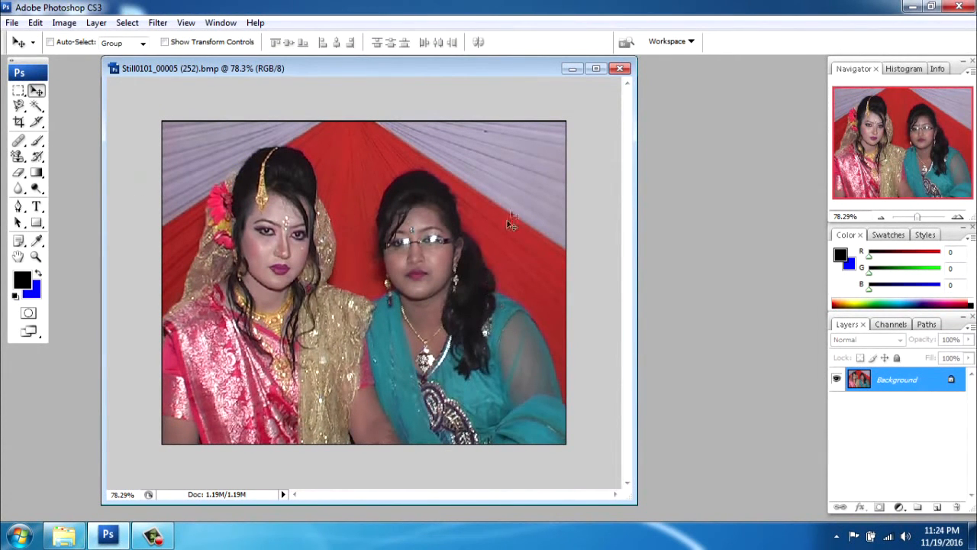
# Step: Reactivate the Magnetic Lasso tool and show the photo in full screen mode with the menu bar
pyautogui.click(19, 106)
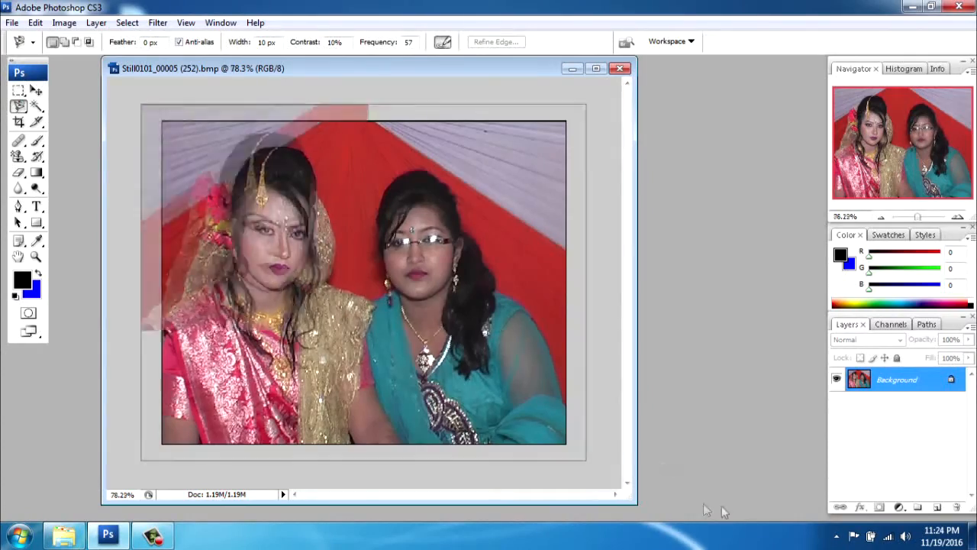
pyautogui.scroll(2, 571, 430)
pyautogui.scroll(1, 571, 431)
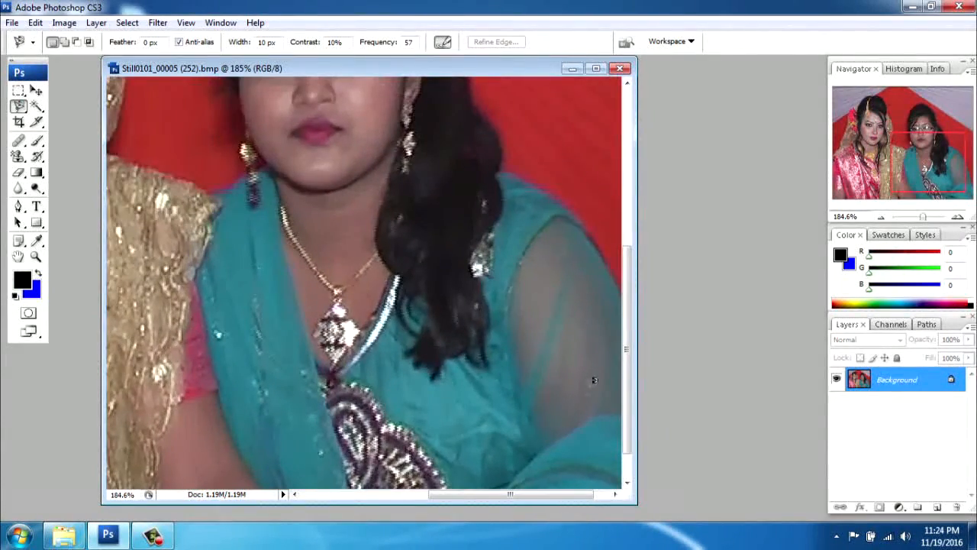
pyautogui.click(596, 69)
pyautogui.press('f')
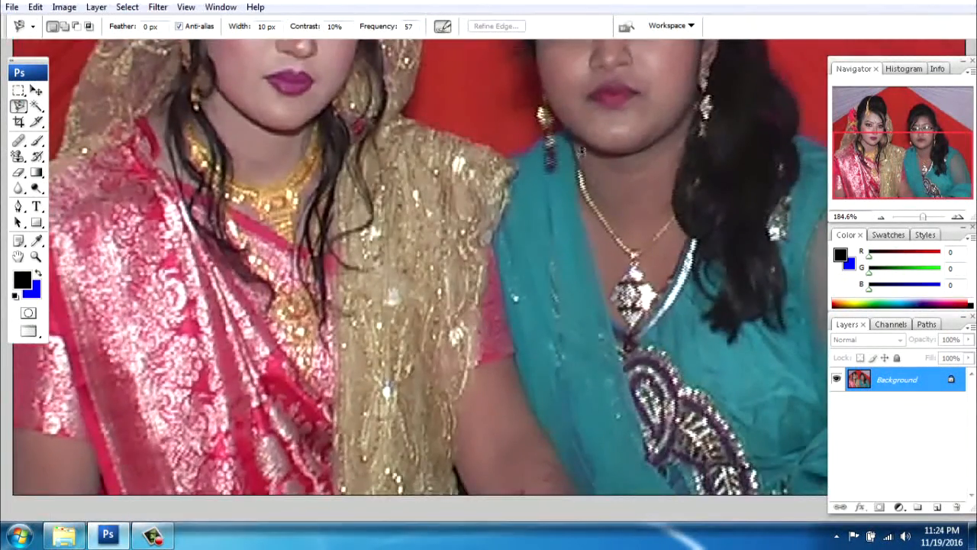
# Step: Start a magnetic outline where the teal sleeve meets the photo's side border and trace up the arm and over the shoulder
pyautogui.moveTo(679, 369); pyautogui.dragTo(396, 57)
pyautogui.moveTo(621, 92); pyautogui.dragTo(442, 266)
pyautogui.moveTo(519, 263); pyautogui.dragTo(504, 297)
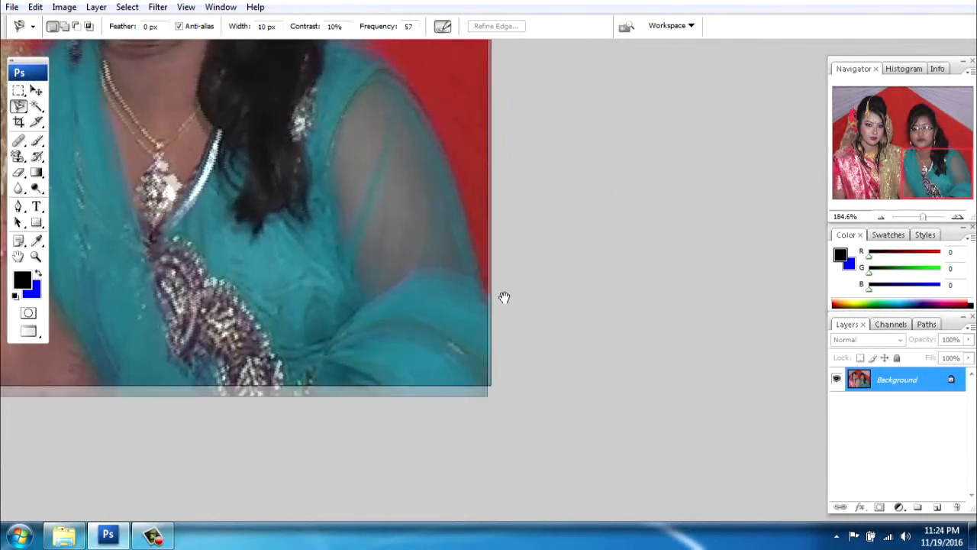
pyautogui.scroll(4, 497, 298)
pyautogui.scroll(2, 496, 298)
pyautogui.click(513, 323)
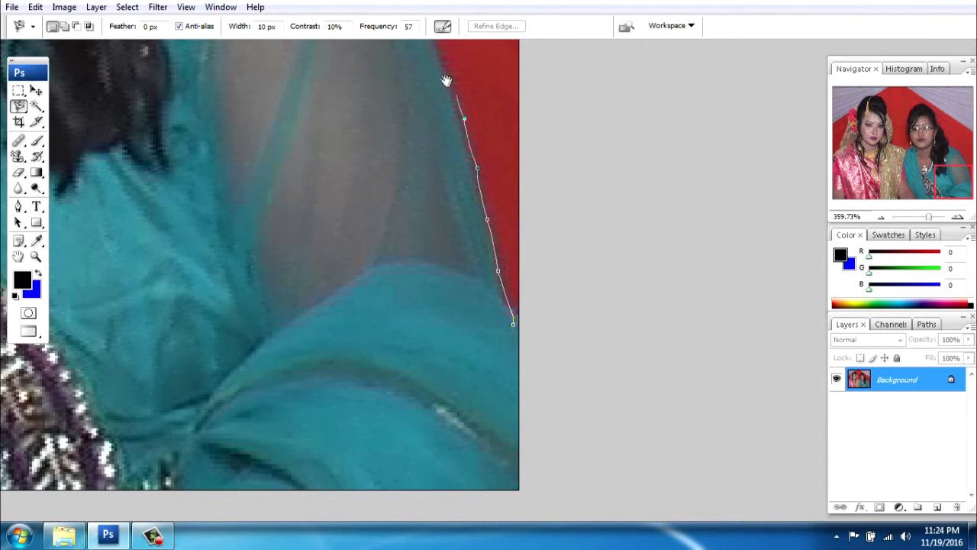
pyautogui.moveTo(446, 80); pyautogui.dragTo(491, 415)
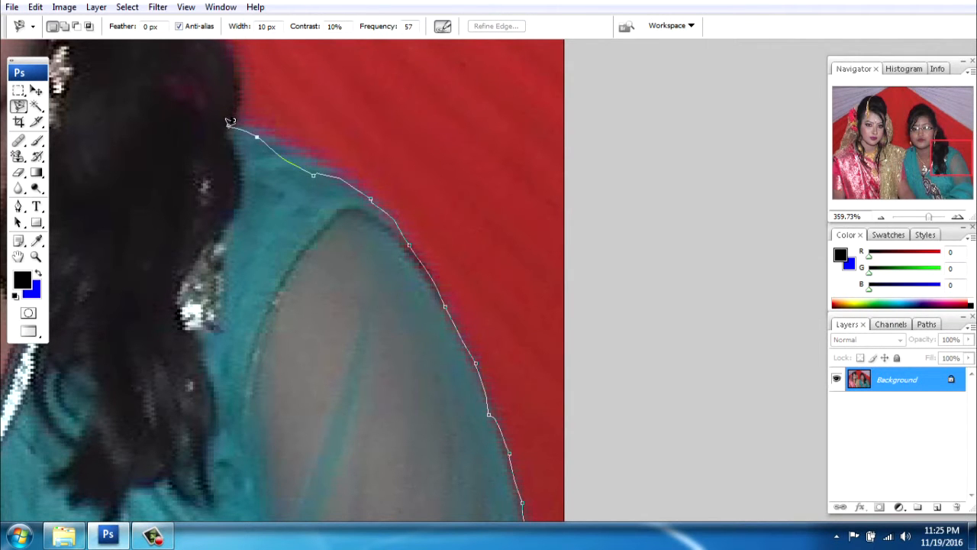
# Step: Trace up the outer edge of the teal-dressed woman's hair, deleting the stray anchor points around her ear and glasses
pyautogui.moveTo(236, 89); pyautogui.dragTo(292, 314)
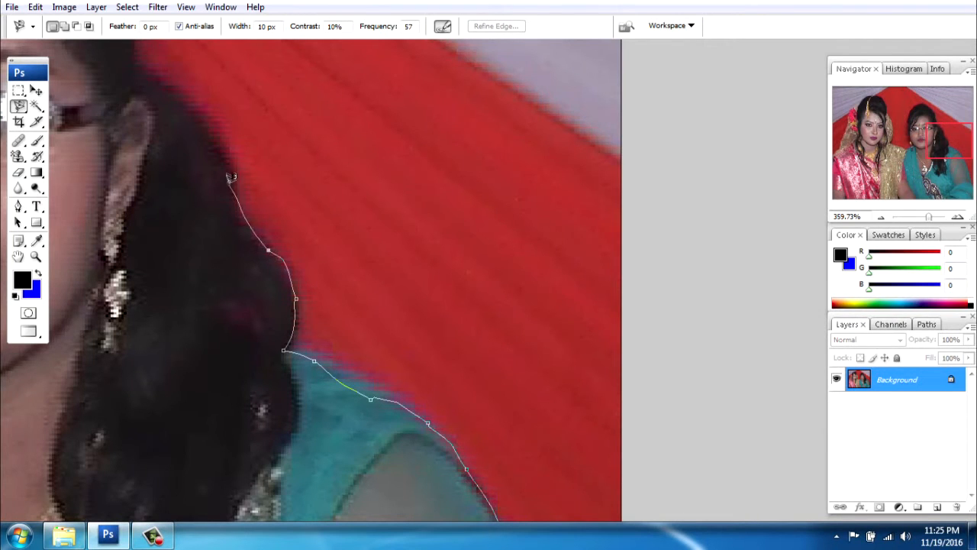
pyautogui.moveTo(148, 109); pyautogui.dragTo(290, 247)
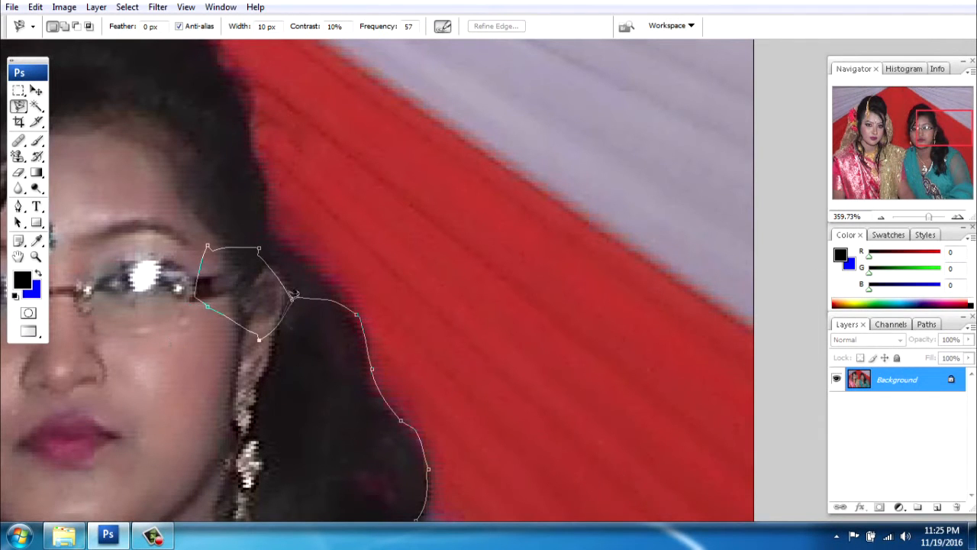
pyautogui.press('BackSpace')
pyautogui.press('BackSpace')
pyautogui.press('BackSpace')
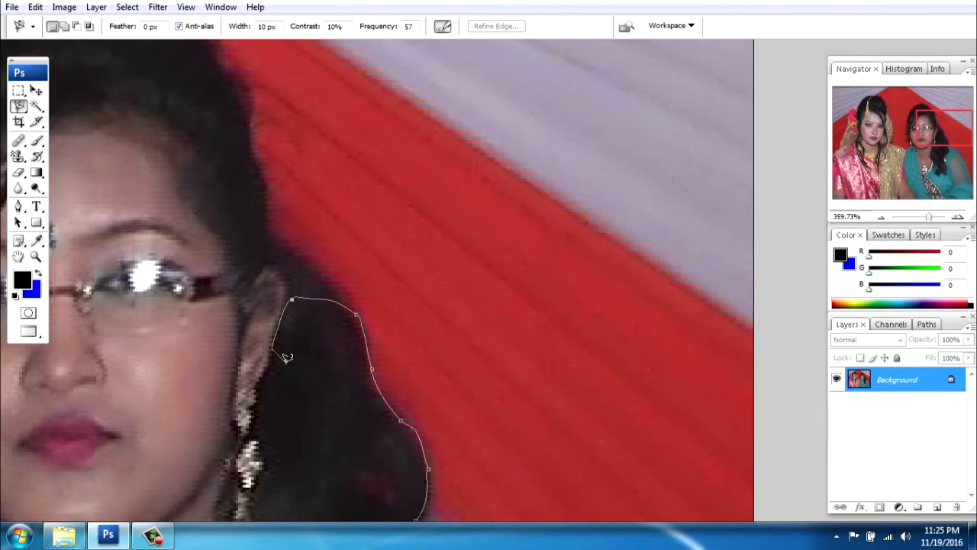
pyautogui.press('BackSpace')
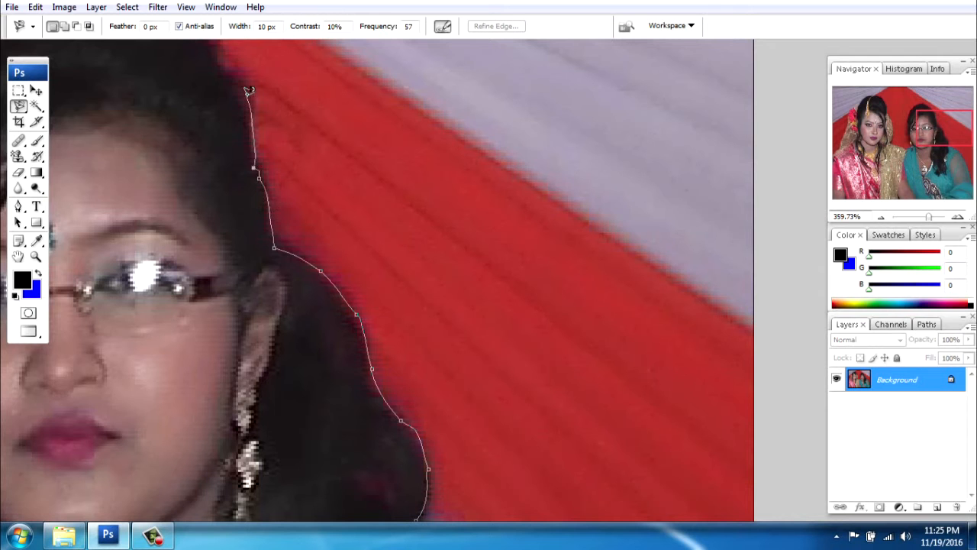
# Step: Trace over the top of her hair and down past her face and earring to the teal scarf
pyautogui.moveTo(233, 81); pyautogui.dragTo(384, 348)
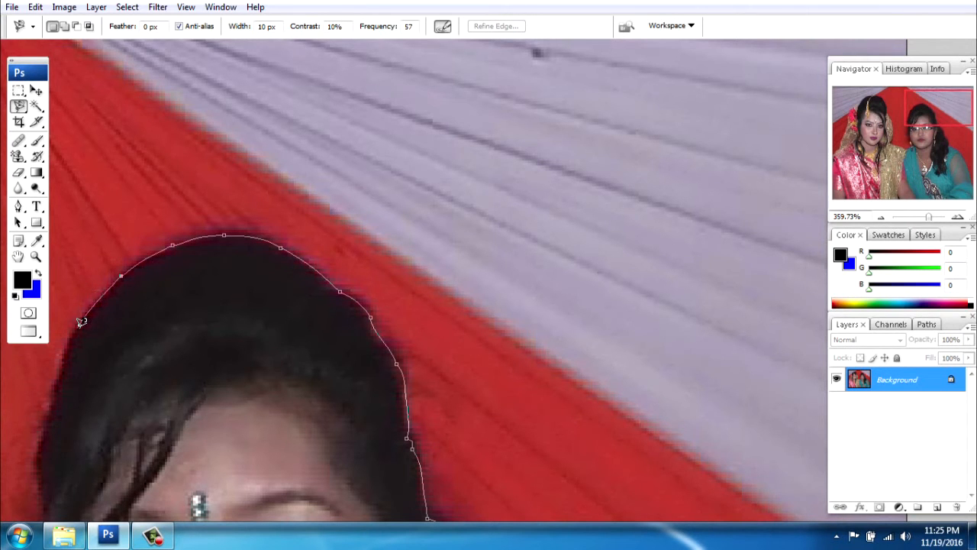
pyautogui.moveTo(80, 328)
pyautogui.mouseDown()
pyautogui.moveTo(382, 144)
pyautogui.moveTo(360, 148)
pyautogui.mouseUp()
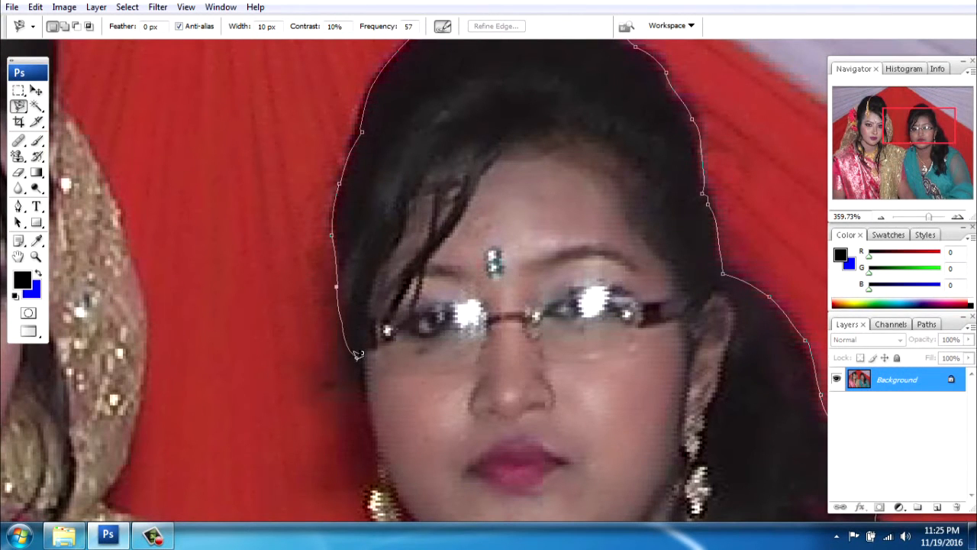
pyautogui.moveTo(375, 429); pyautogui.dragTo(358, 164)
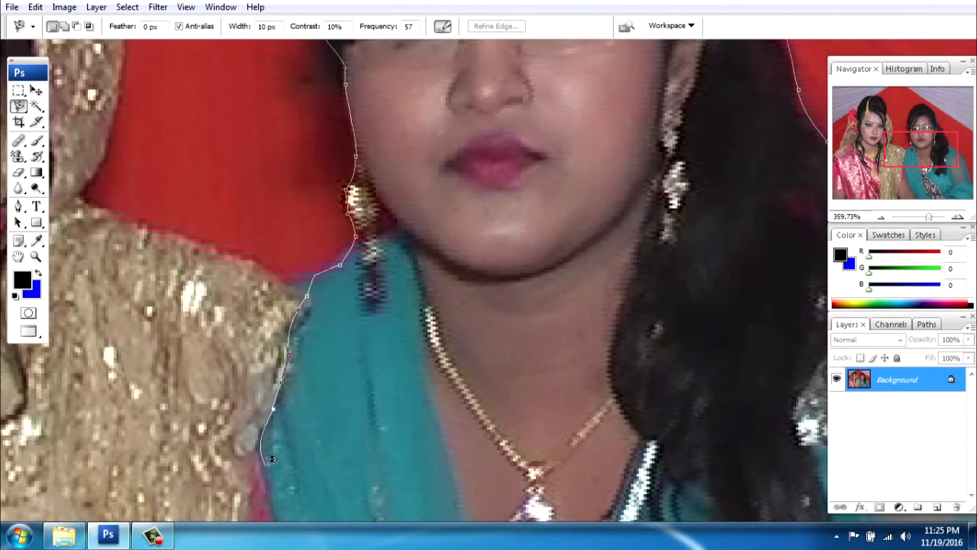
# Step: Trace down the scarf's edge beside the bride's arm, replacing the misplaced anchor points with a manually set one
pyautogui.moveTo(270, 485); pyautogui.dragTo(235, 88)
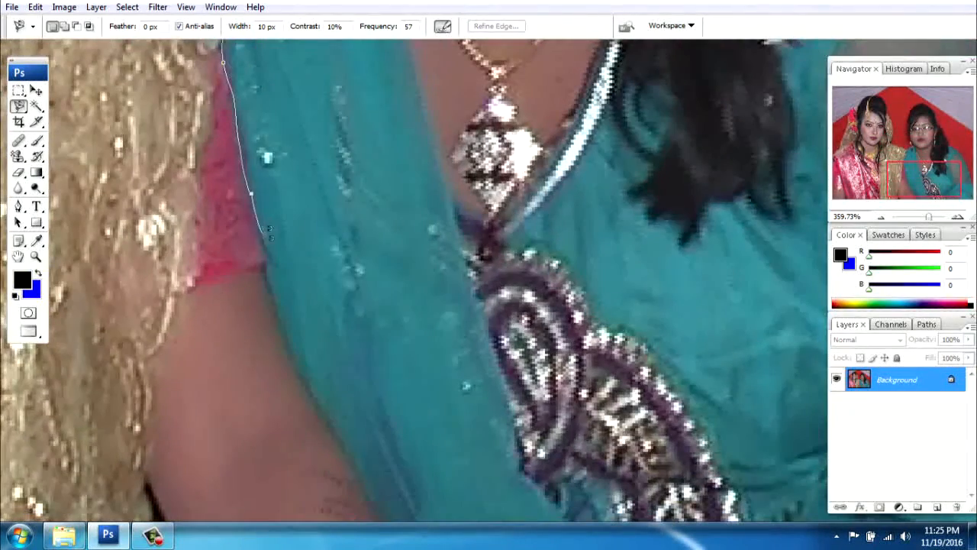
pyautogui.moveTo(302, 374); pyautogui.dragTo(232, 122)
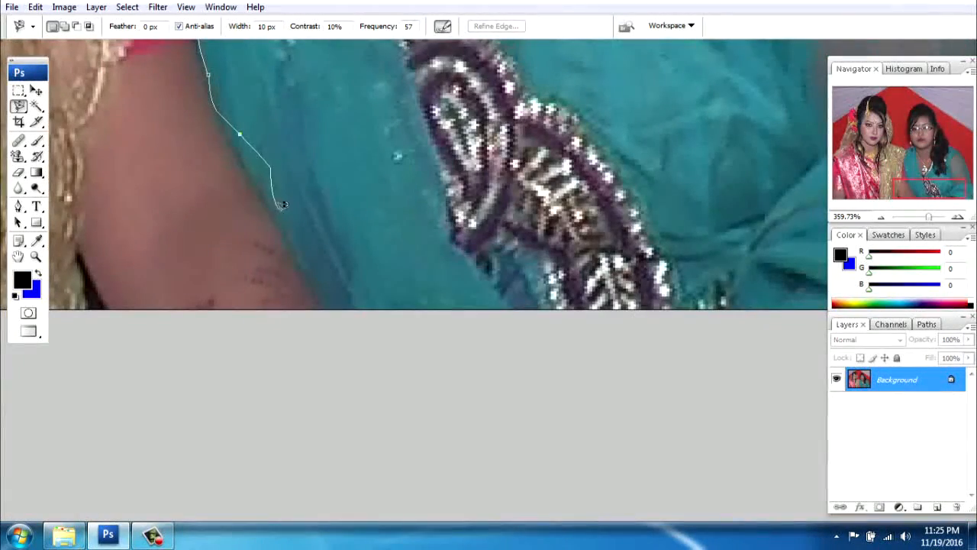
pyautogui.press('Delete')
pyautogui.press('Delete')
pyautogui.click(250, 148)
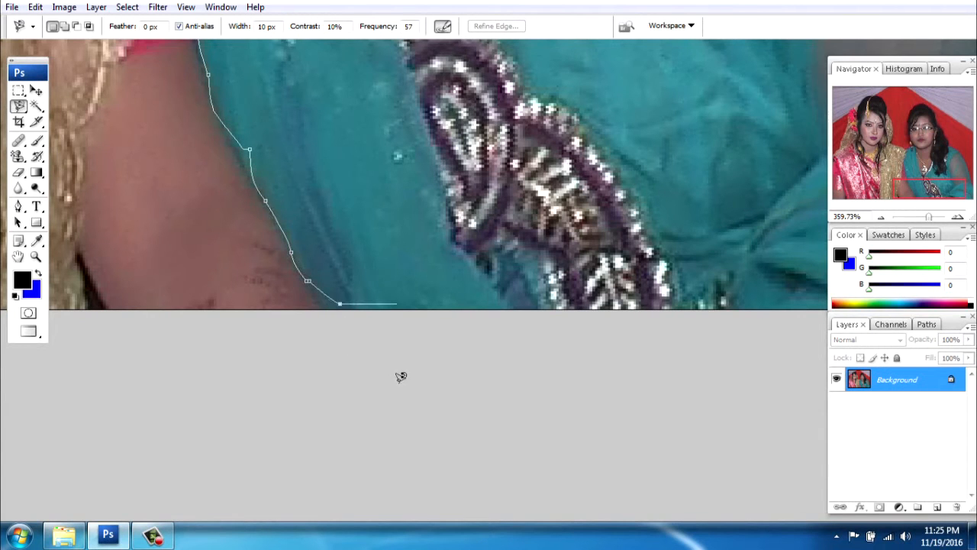
# Step: Continue the outline along the photo's bottom and side borders and delete the stray anchor points over the sleeve
pyautogui.press('space')
pyautogui.moveTo(661, 378); pyautogui.dragTo(28, 364)
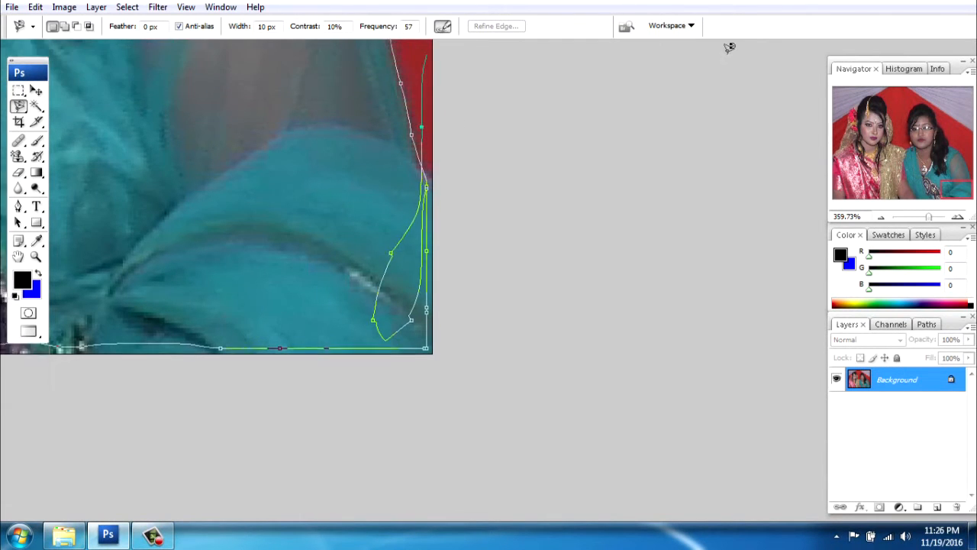
pyautogui.press('Delete')
pyautogui.press('Delete')
pyautogui.press('Delete')
pyautogui.press('Delete')
pyautogui.press('Delete')
pyautogui.press('Delete')
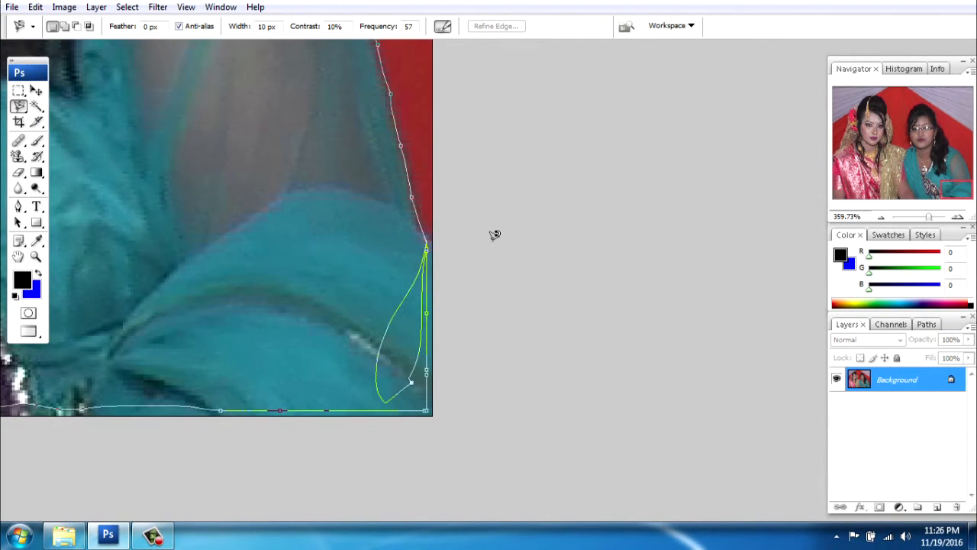
# Step: Close the outline at its starting point to select the woman in teal
pyautogui.doubleClick(428, 242)
pyautogui.scroll(-5, 432, 212)
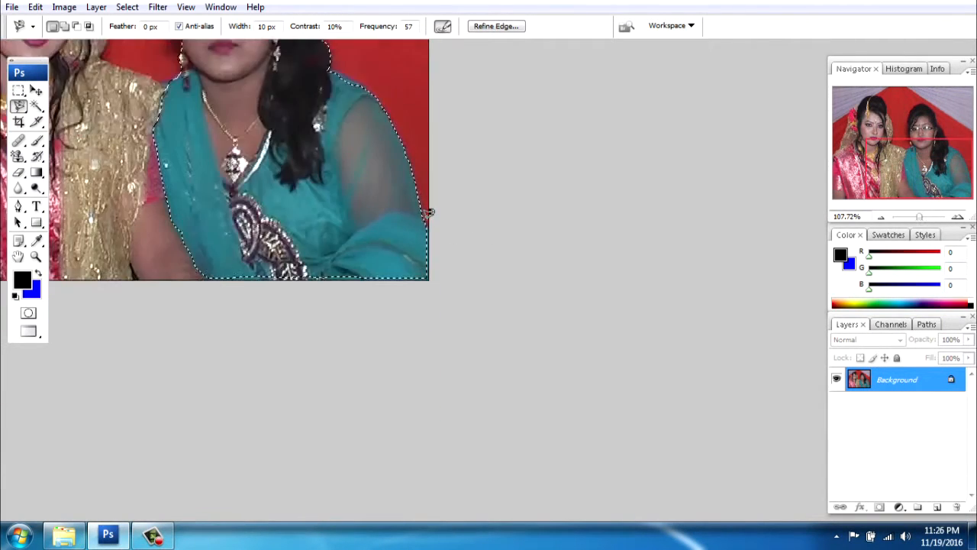
pyautogui.scroll(-2, 394, 222)
# Step: Return to the standard screen mode and move the selected woman in teal up and to the left within the photo
pyautogui.click(35, 90)
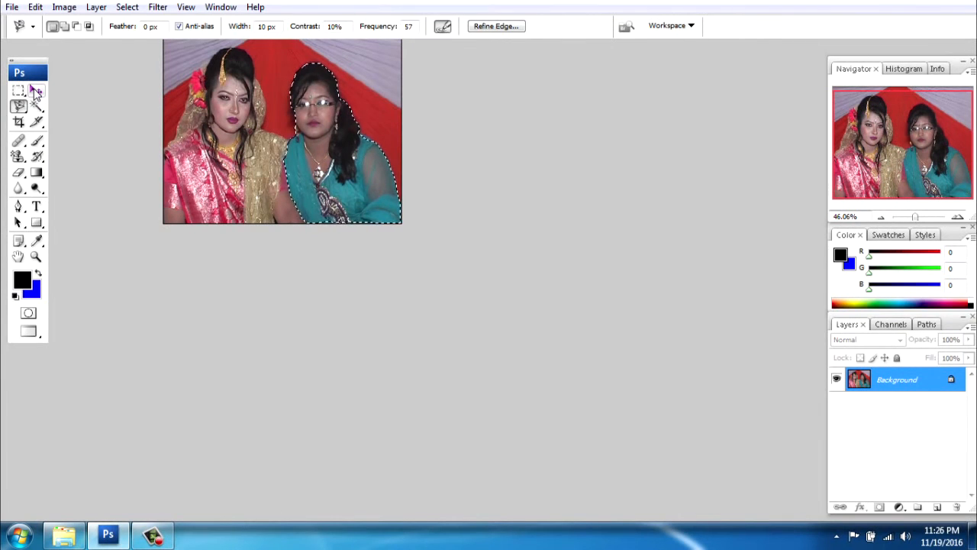
pyautogui.press('f')
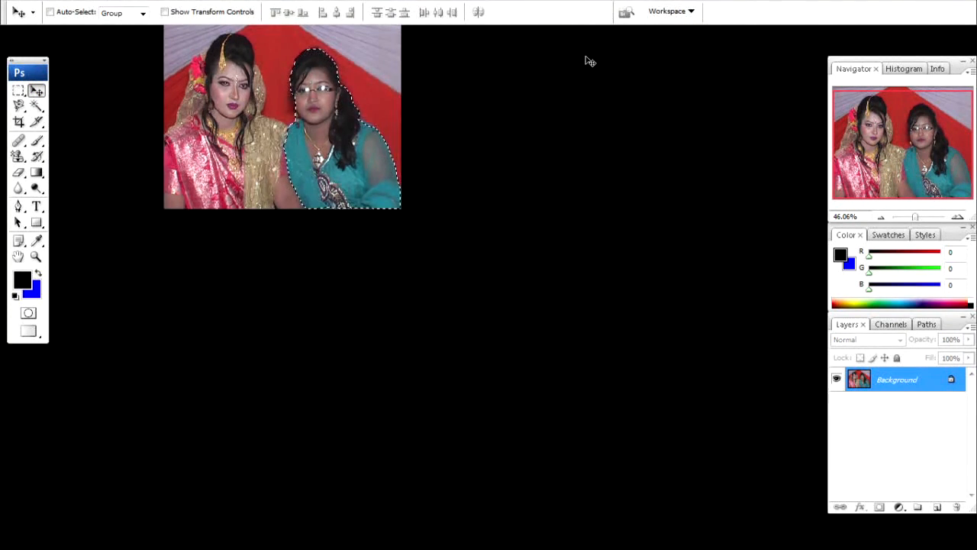
pyautogui.press('f')
pyautogui.moveTo(380, 70); pyautogui.dragTo(324, 70)
pyautogui.moveTo(372, 322); pyautogui.dragTo(342, 293)
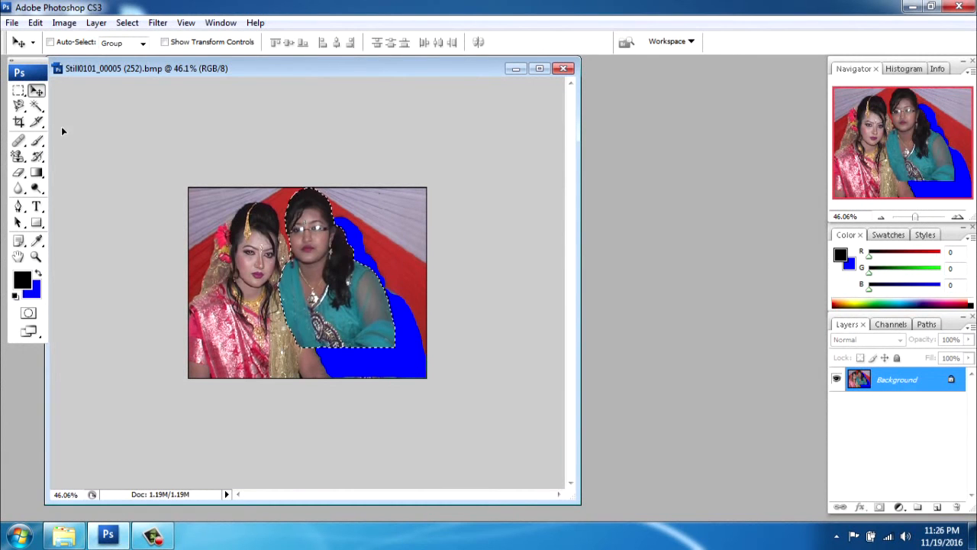
# Step: Move the selected woman in teal down and to the right, past her original place in the photo
pyautogui.moveTo(407, 282); pyautogui.dragTo(448, 320)
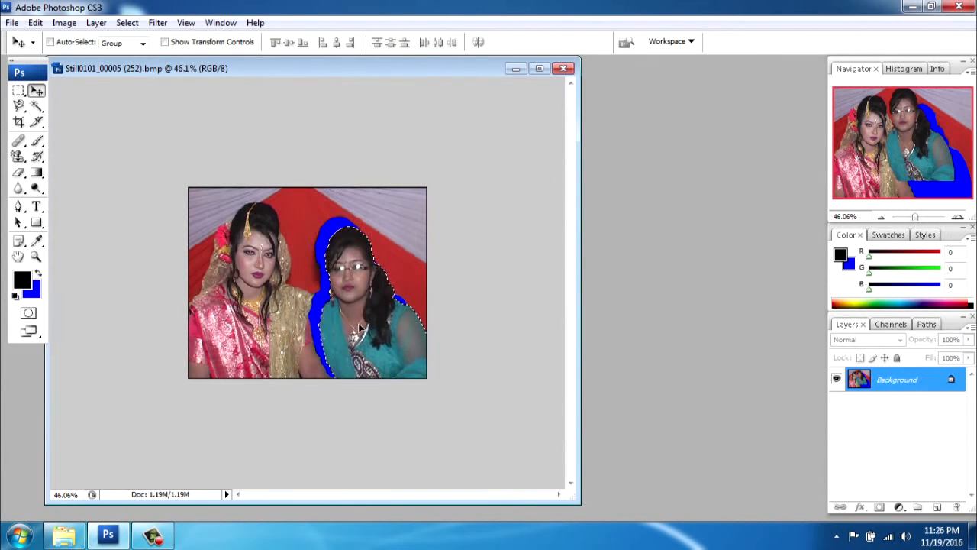
pyautogui.click(158, 537)
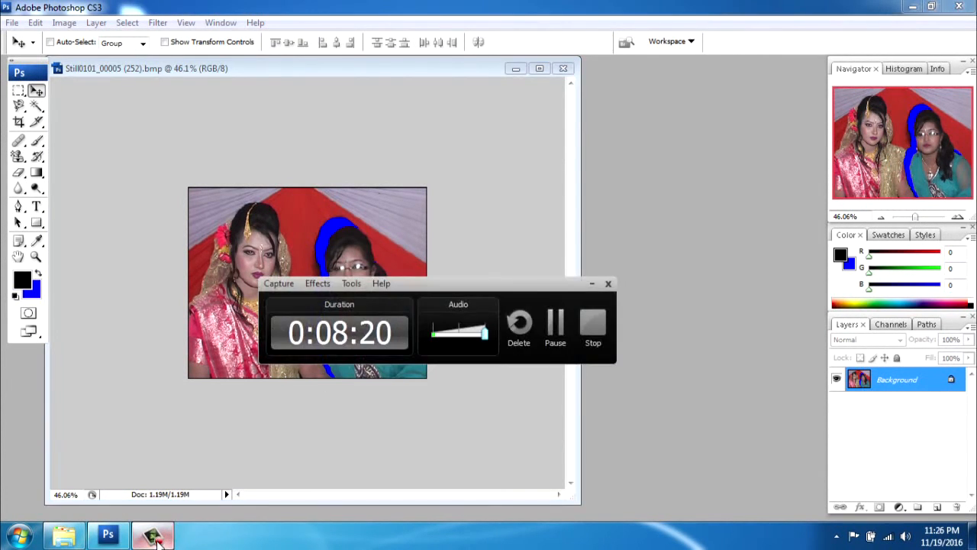
pyautogui.click(592, 282)
pyautogui.moveTo(314, 70); pyautogui.dragTo(382, 69)
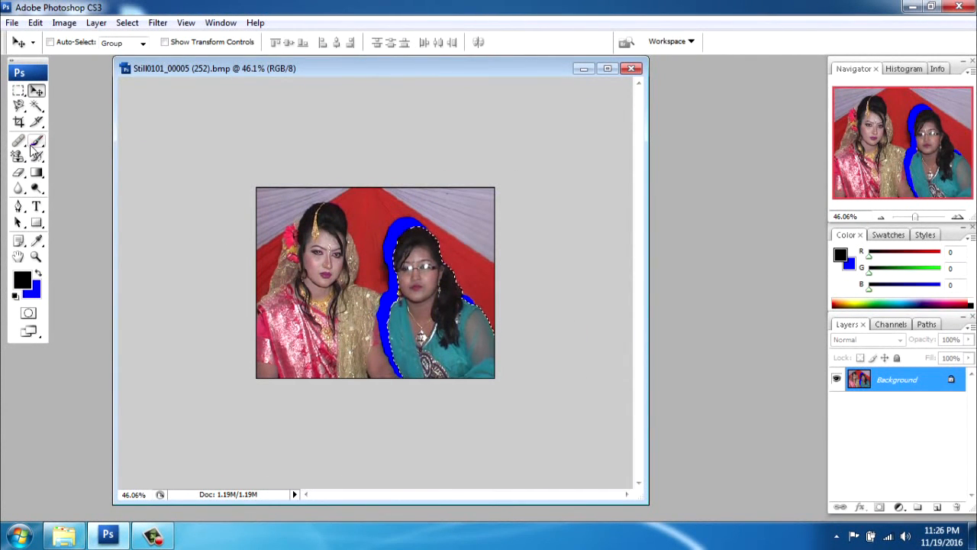
# Step: Switch to the freehand Lasso tool, undo the moves of the woman in teal and clear her selection
pyautogui.click(19, 106)
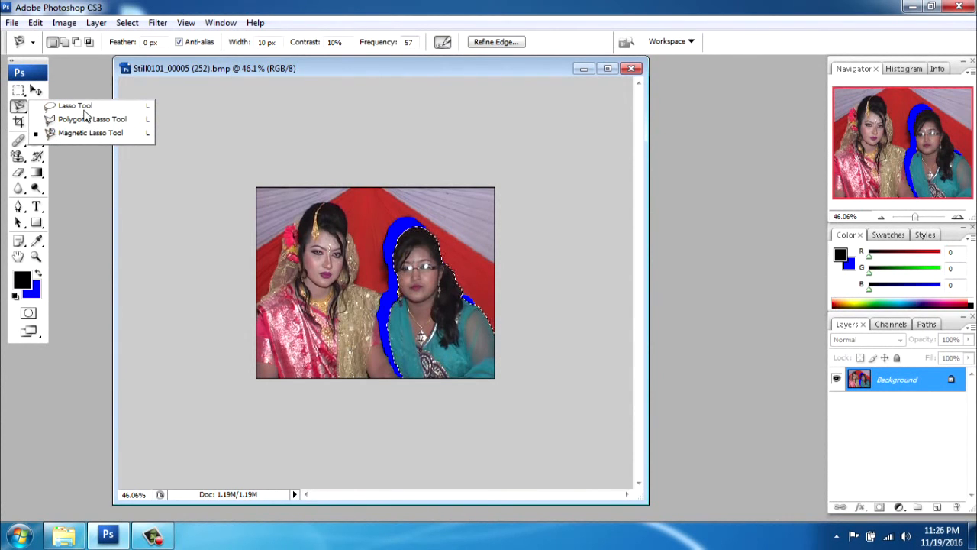
pyautogui.click(79, 109)
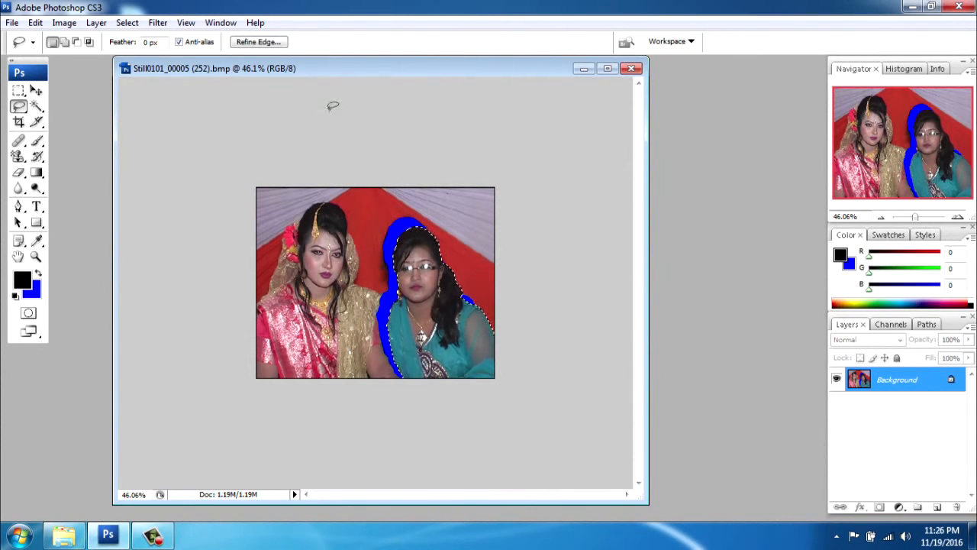
pyautogui.hotkey('ctrl', 'alt', 'z')
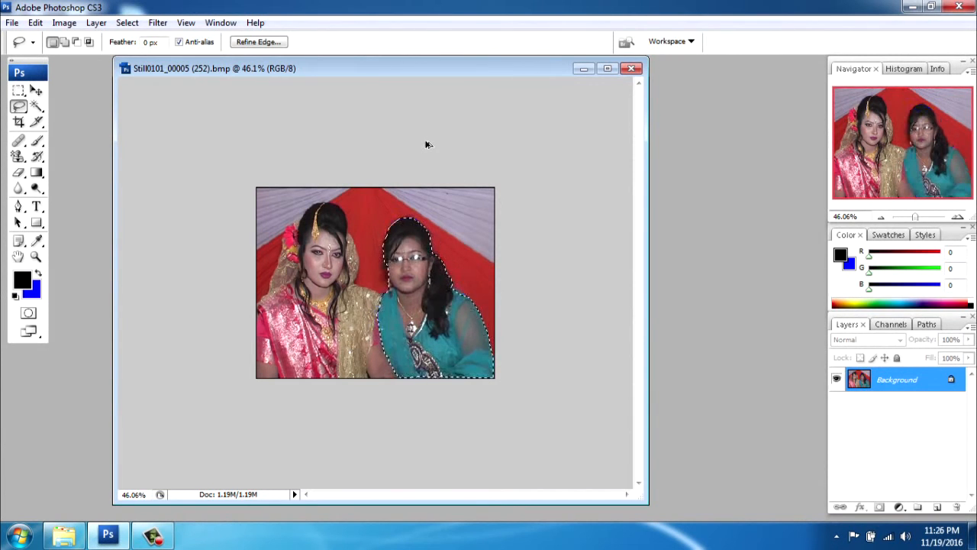
pyautogui.hotkey('ctrl', 'd')
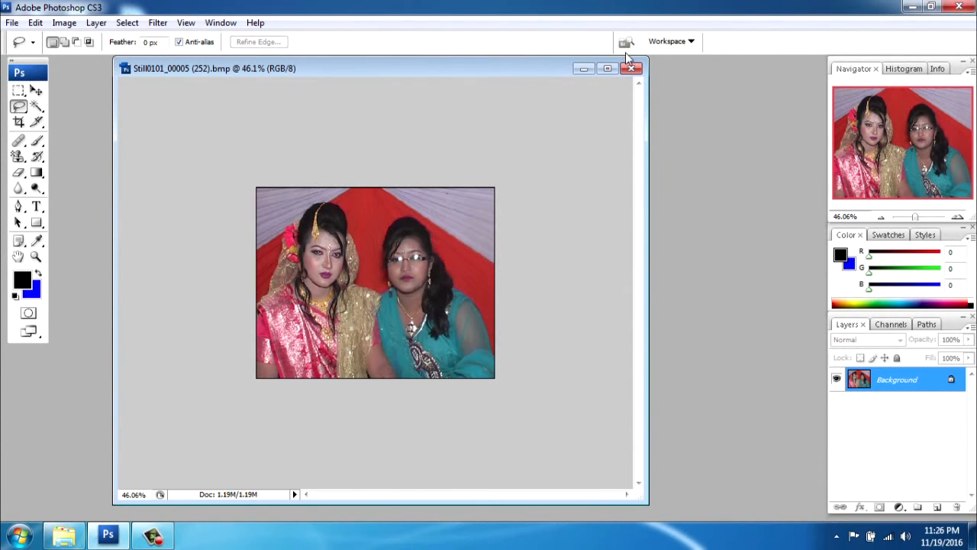
# Step: Maximize the document, draw a rough freehand loop around the head of the woman in teal and deselect it
pyautogui.click(602, 72)
pyautogui.hotkey('ctrl', '0')
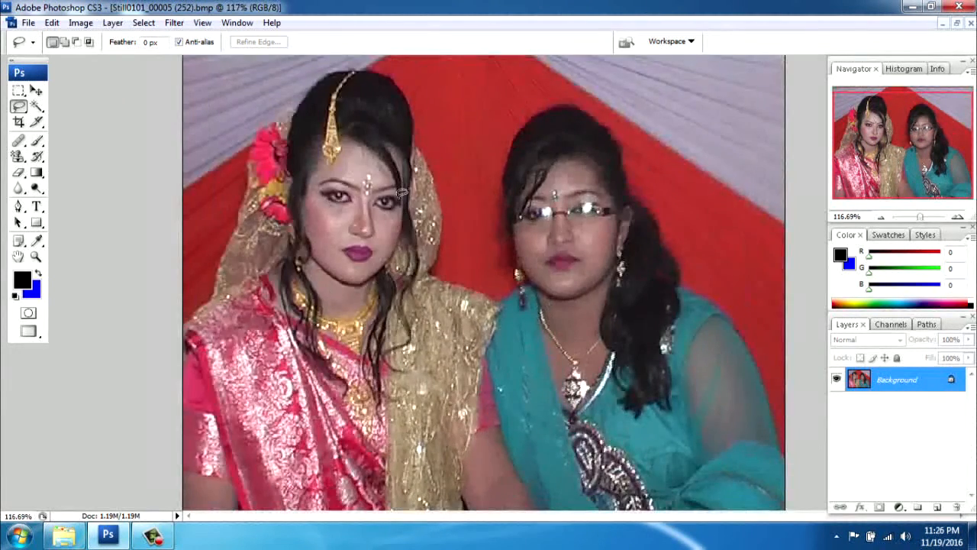
pyautogui.moveTo(515, 140)
pyautogui.mouseDown()
pyautogui.moveTo(579, 132)
pyautogui.moveTo(656, 192)
pyautogui.moveTo(690, 299)
pyautogui.moveTo(667, 373)
pyautogui.moveTo(491, 411)
pyautogui.moveTo(415, 301)
pyautogui.moveTo(432, 142)
pyautogui.moveTo(521, 128)
pyautogui.mouseUp()
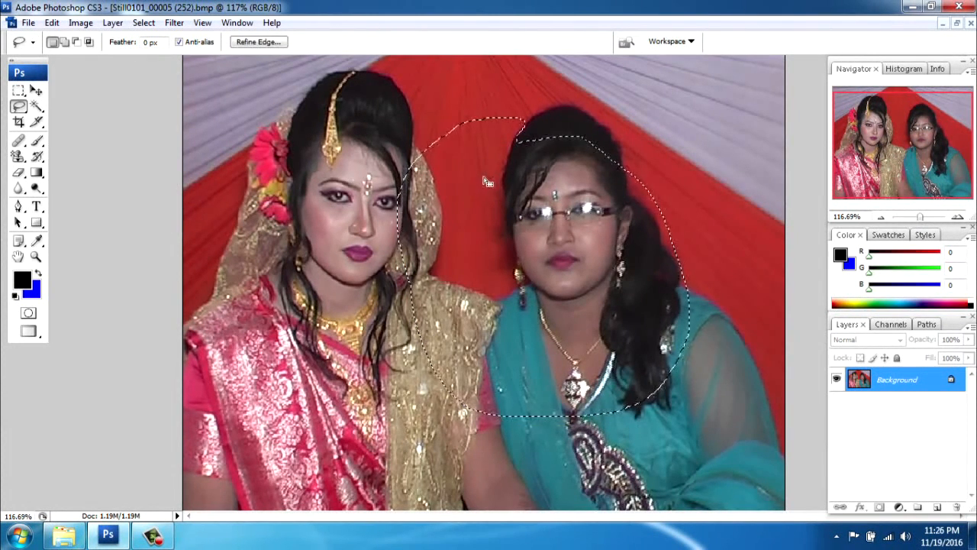
pyautogui.hotkey('ctrl', 'd')
# Step: Draw a loose freehand lasso selection around the whole bride, closing it outside the photo's borders, and deselect it
pyautogui.scroll(-3, 480, 169)
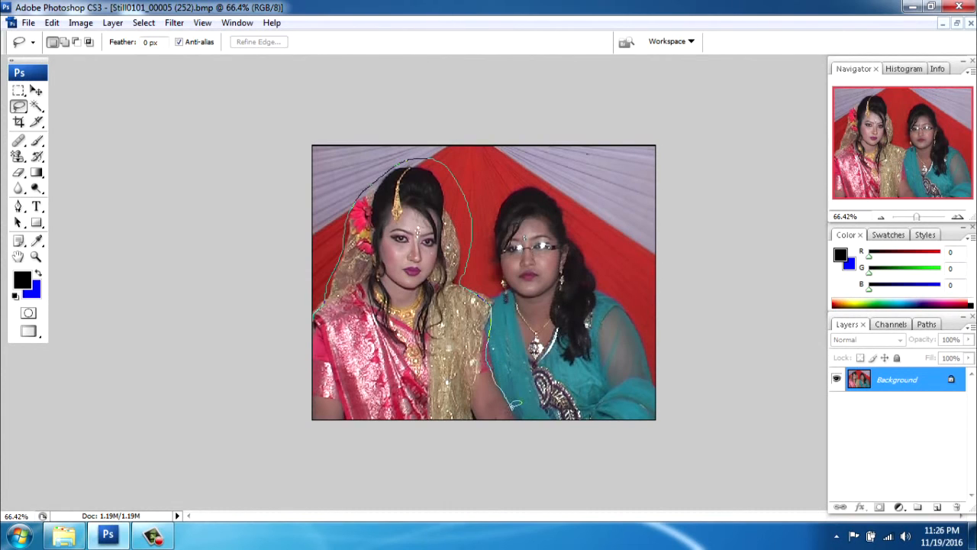
pyautogui.moveTo(498, 435); pyautogui.dragTo(335, 454)
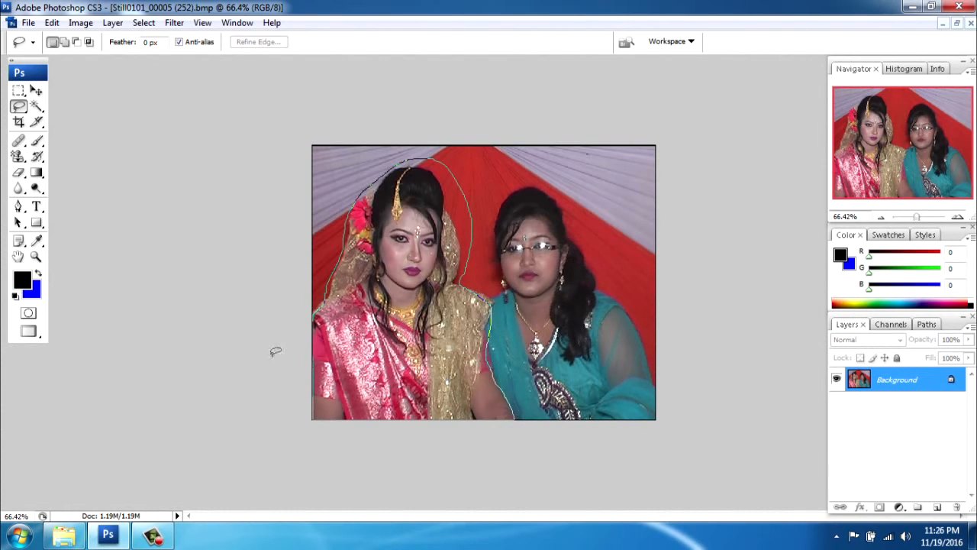
pyautogui.moveTo(281, 311); pyautogui.dragTo(252, 336)
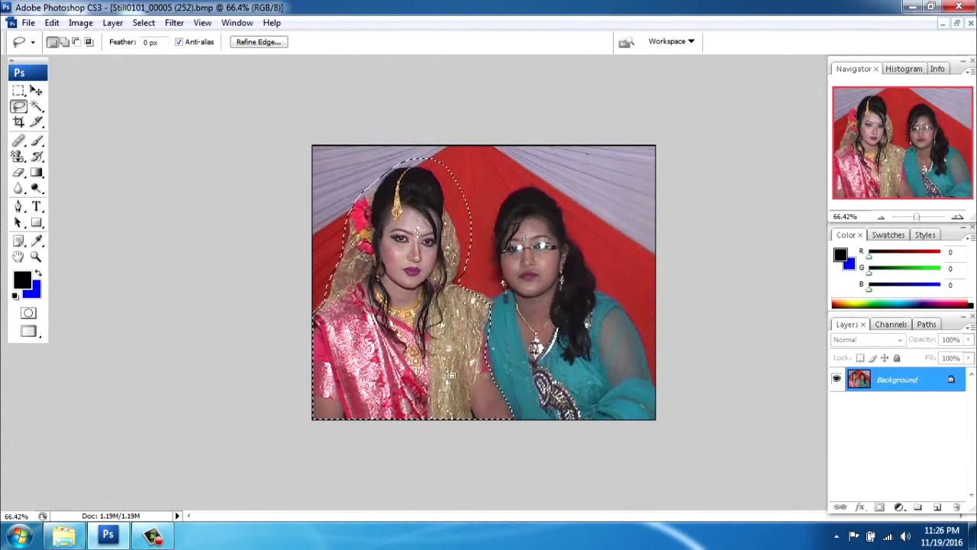
pyautogui.hotkey('ctrl', 'd')
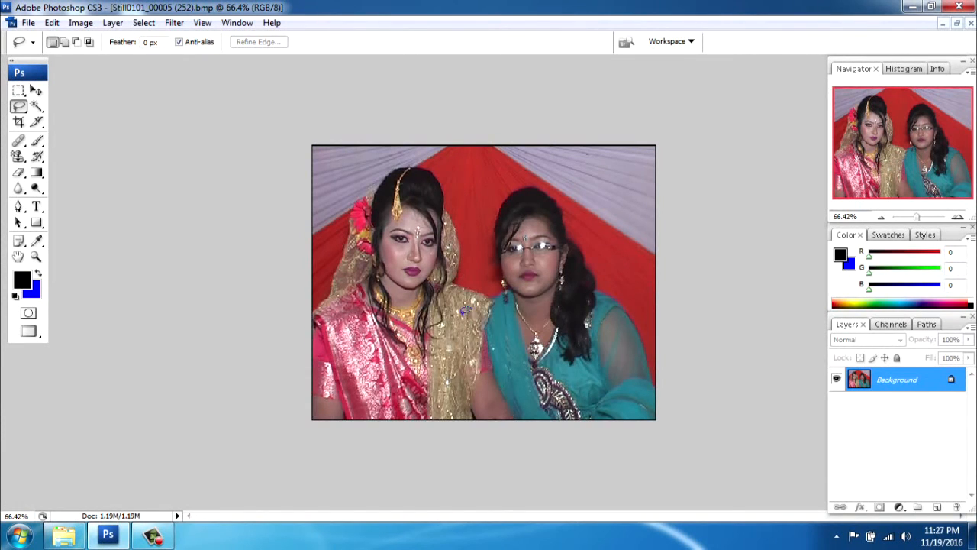
# Step: Trace a closer freehand lasso selection along the bride's veil, hair, shoulders and arm, and clear it
pyautogui.scroll(7, 268, 282)
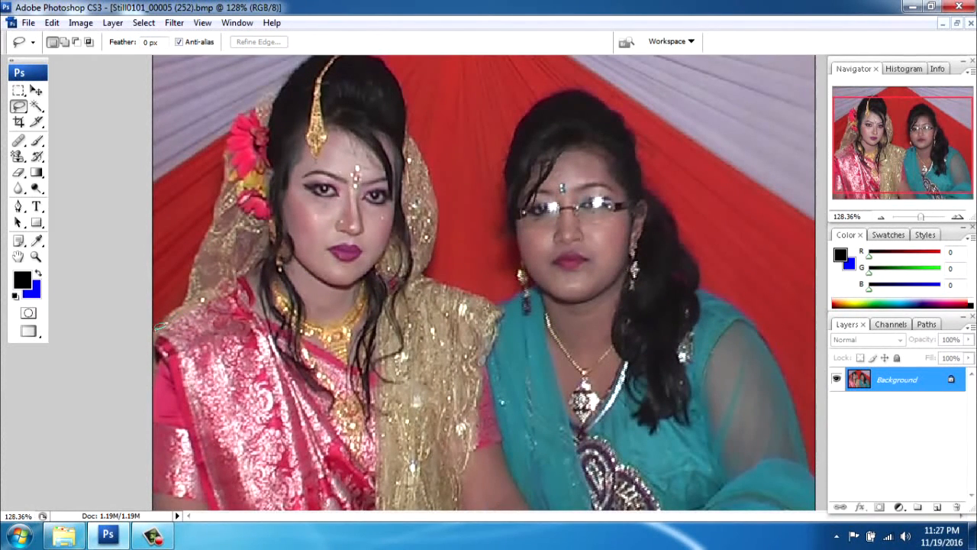
pyautogui.moveTo(171, 314); pyautogui.dragTo(183, 304)
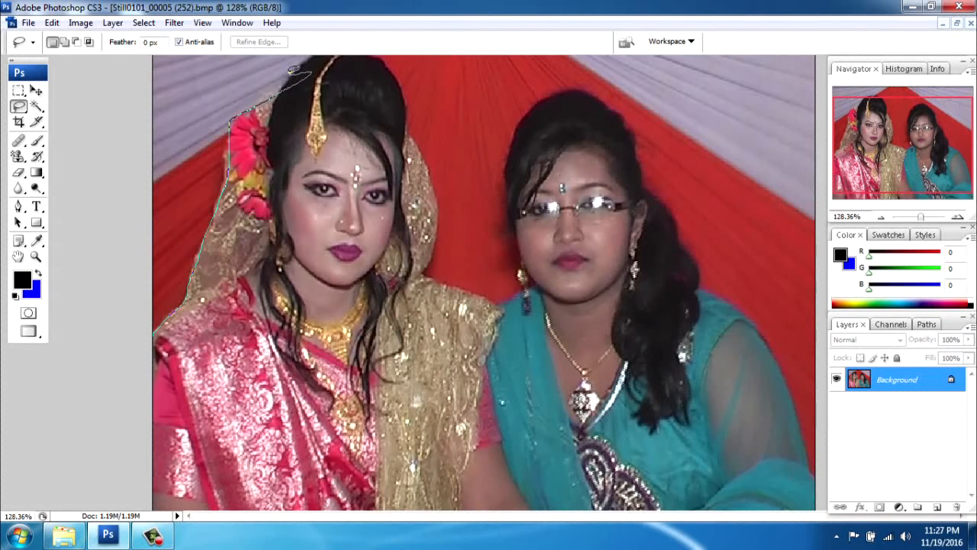
pyautogui.moveTo(401, 71); pyautogui.dragTo(425, 132)
pyautogui.moveTo(443, 237); pyautogui.dragTo(416, 281)
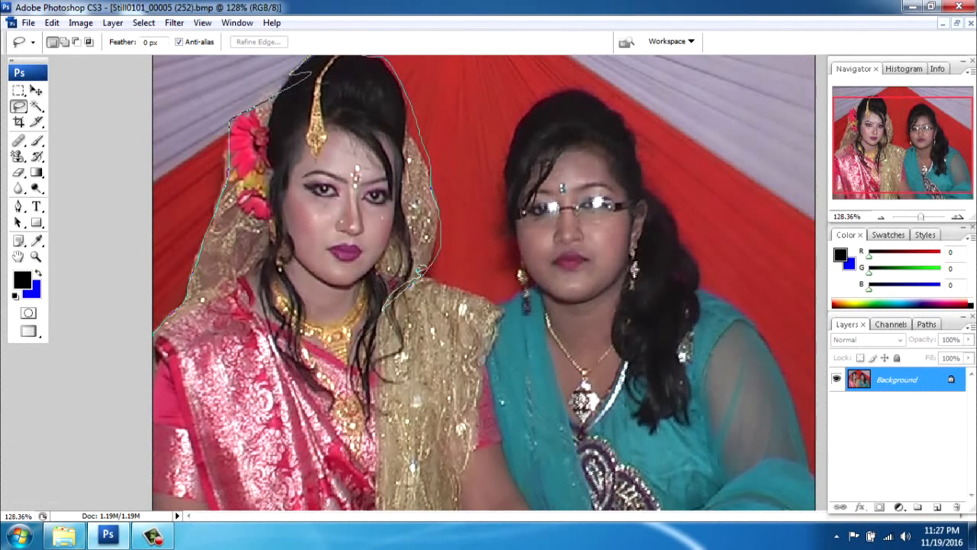
pyautogui.moveTo(416, 273)
pyautogui.mouseDown()
pyautogui.moveTo(462, 286)
pyautogui.moveTo(492, 392)
pyautogui.mouseUp()
pyautogui.moveTo(518, 461)
pyautogui.mouseDown()
pyautogui.moveTo(496, 501)
pyautogui.moveTo(114, 498)
pyautogui.moveTo(89, 392)
pyautogui.mouseUp()
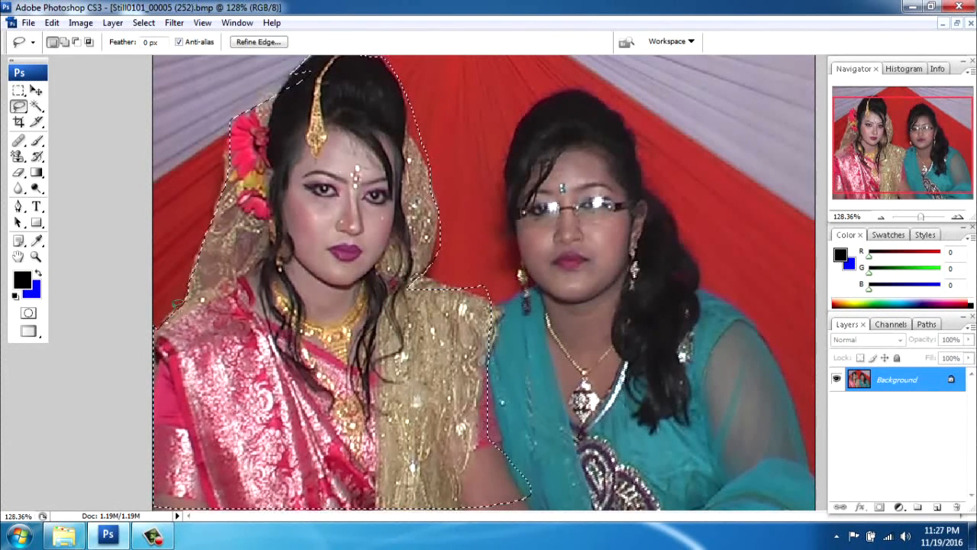
pyautogui.hotkey('ctrl', '0')
# Step: Trace the bride's lips with the freehand Lasso and clear that selection
pyautogui.scroll(14, 565, 248)
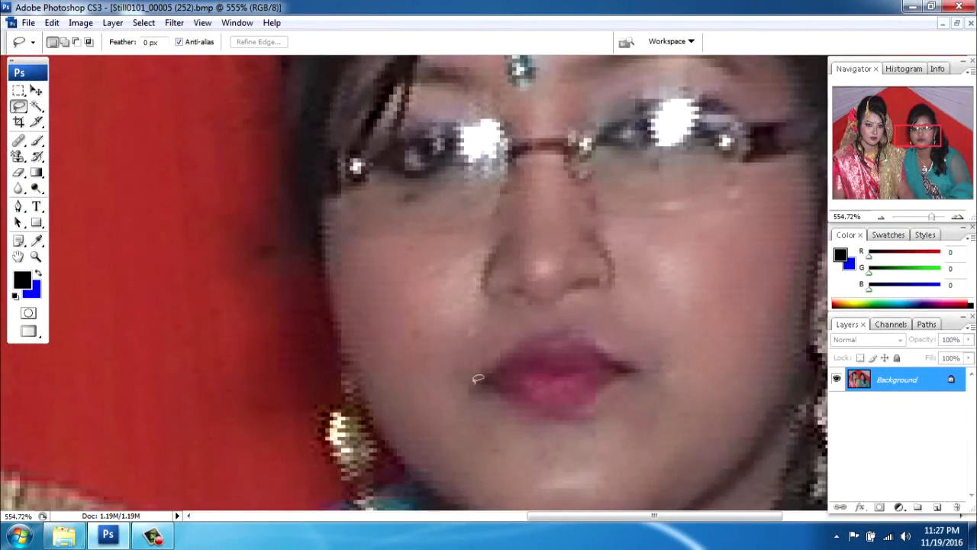
pyautogui.scroll(-6, 482, 315)
pyautogui.scroll(2, 271, 263)
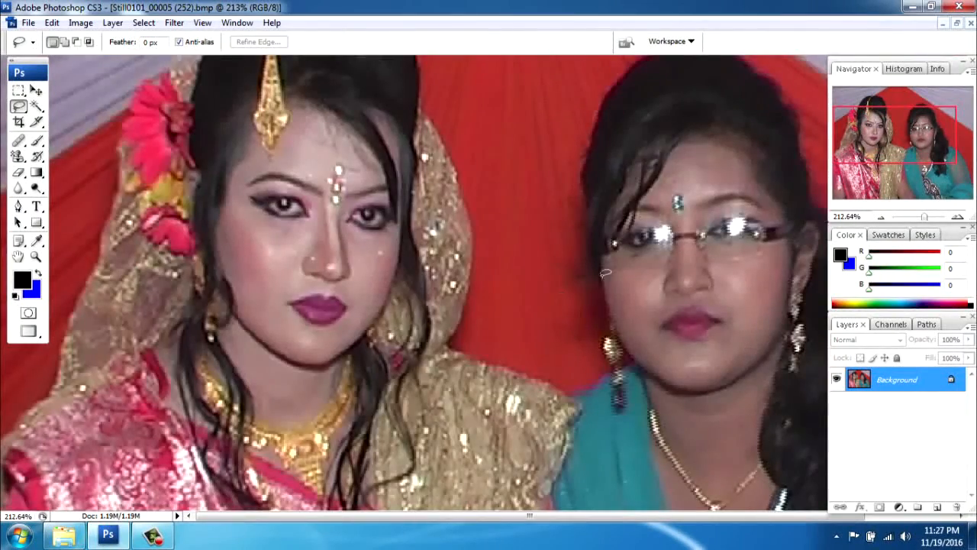
pyautogui.scroll(4, 235, 279)
pyautogui.moveTo(226, 233); pyautogui.dragTo(446, 231)
pyautogui.scroll(3, 480, 206)
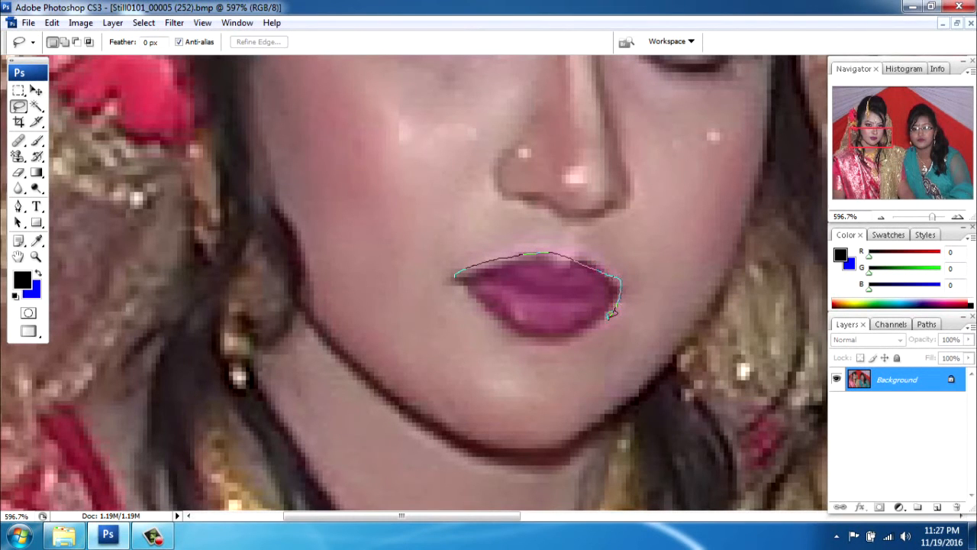
pyautogui.click(458, 279)
pyautogui.scroll(-3, 366, 301)
pyautogui.hotkey('ctrl', 'd')
# Step: Select the bride's eye on the flower side with a close freehand lasso outline around the eyeliner
pyautogui.scroll(3, 302, 211)
pyautogui.scroll(5, 227, 161)
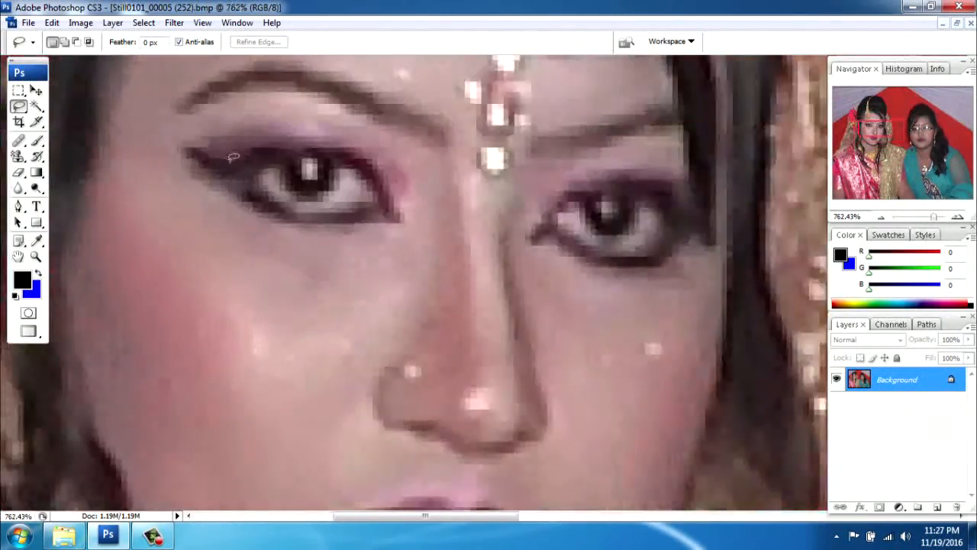
pyautogui.scroll(1, 234, 157)
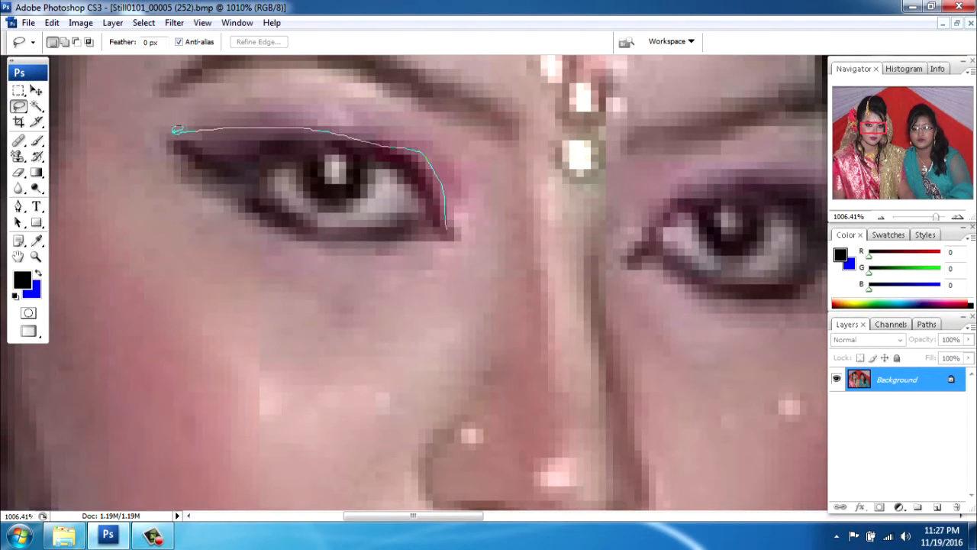
pyautogui.moveTo(287, 224)
pyautogui.mouseDown()
pyautogui.moveTo(376, 241)
pyautogui.moveTo(445, 230)
pyautogui.mouseUp()
pyautogui.scroll(-6, 410, 239)
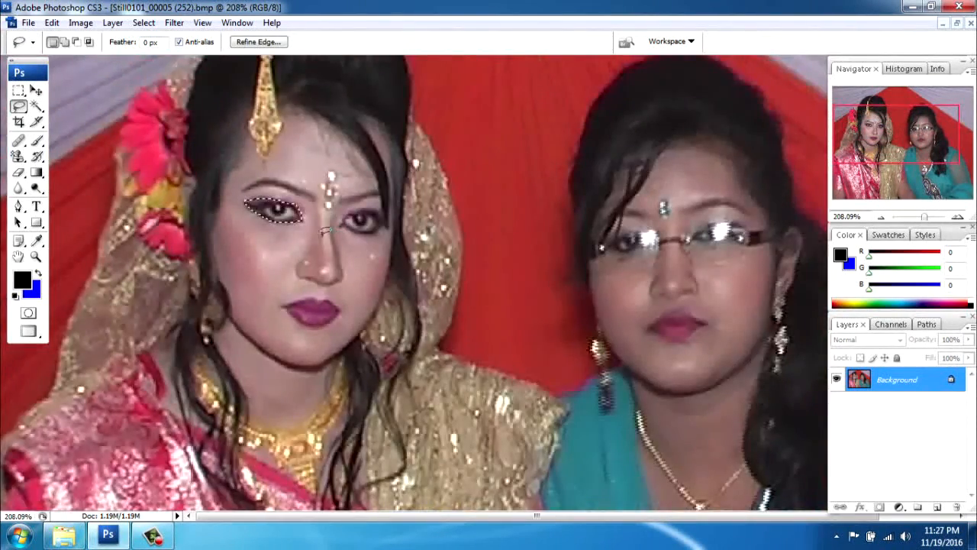
# Step: Select the head of the woman in teal with a rough Polygonal Lasso outline and deselect it
pyautogui.scroll(-2, 325, 229)
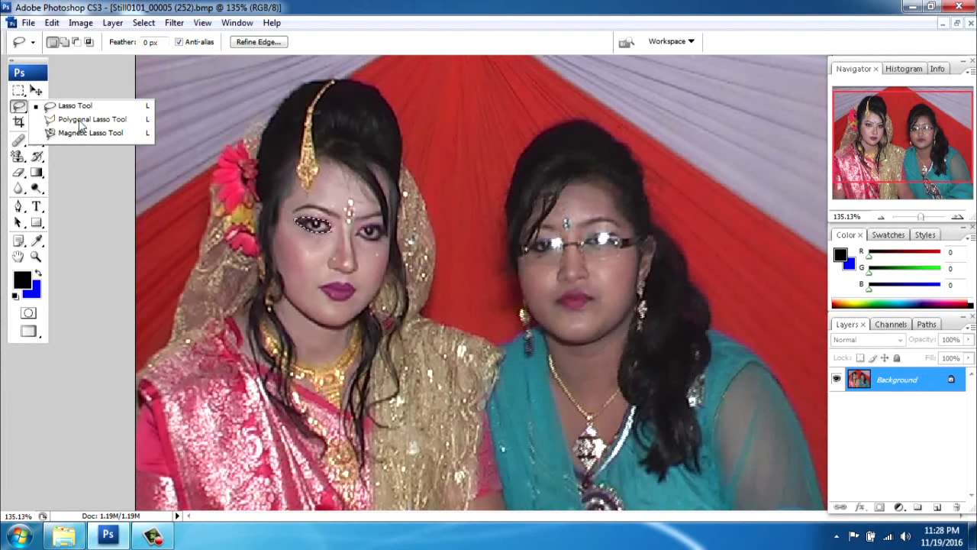
pyautogui.click(81, 119)
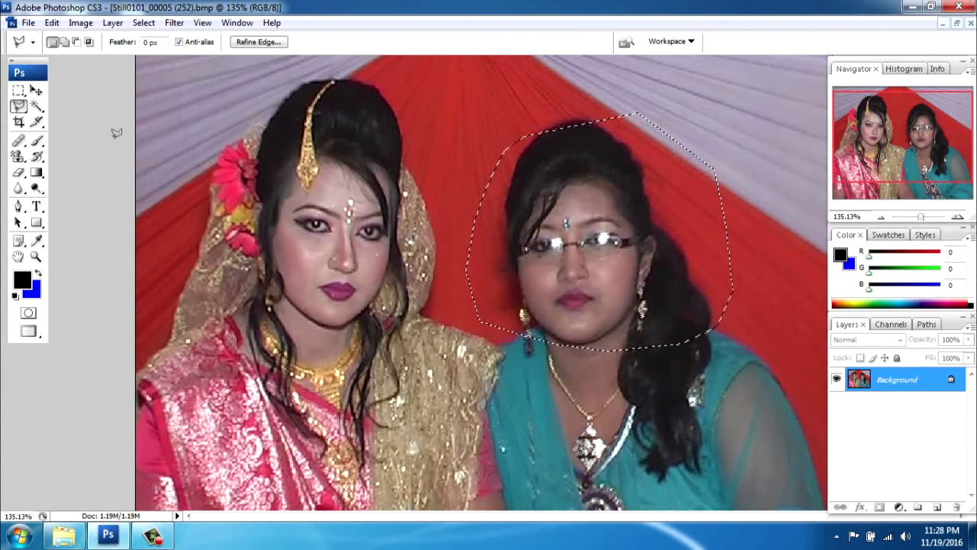
pyautogui.click(19, 91)
pyautogui.hotkey('ctrl', 'd')
pyautogui.click(36, 91)
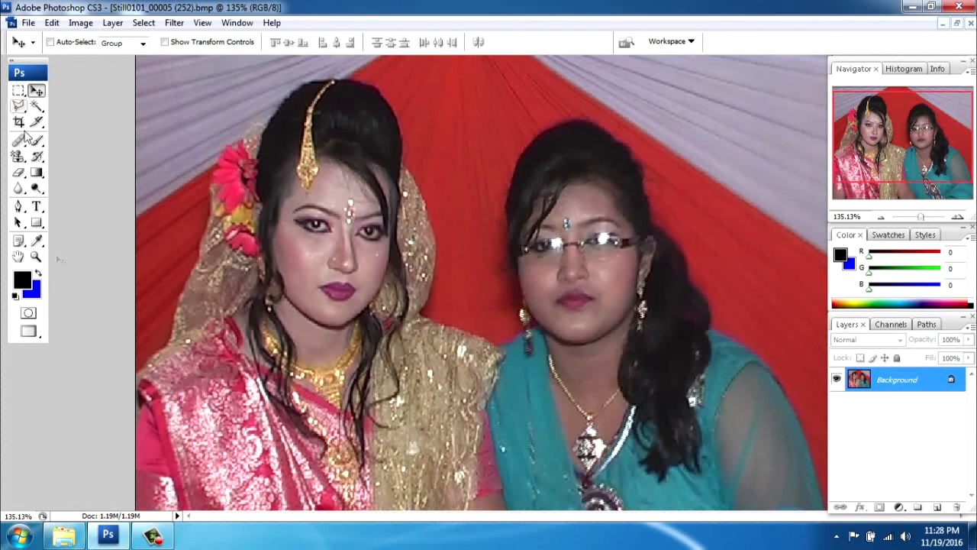
pyautogui.click(153, 538)
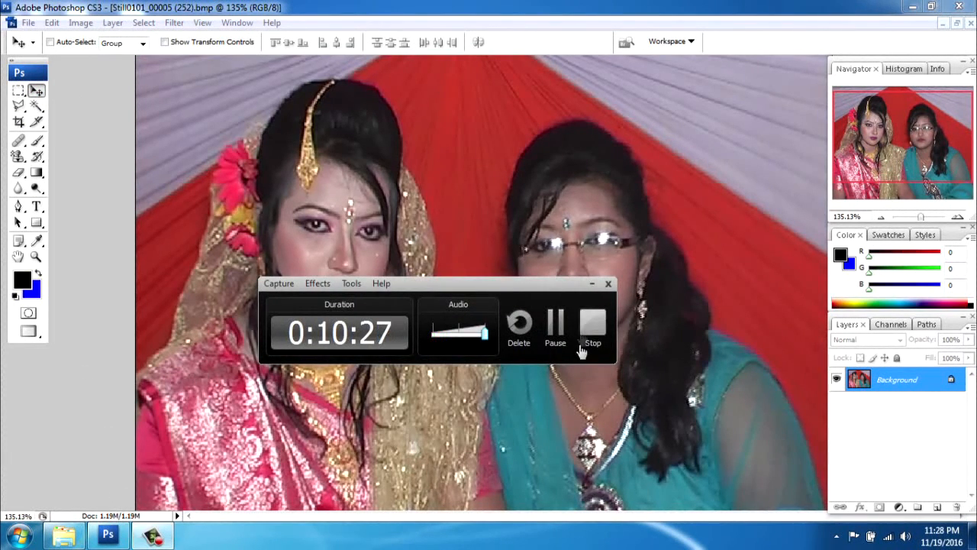
pyautogui.click(591, 284)
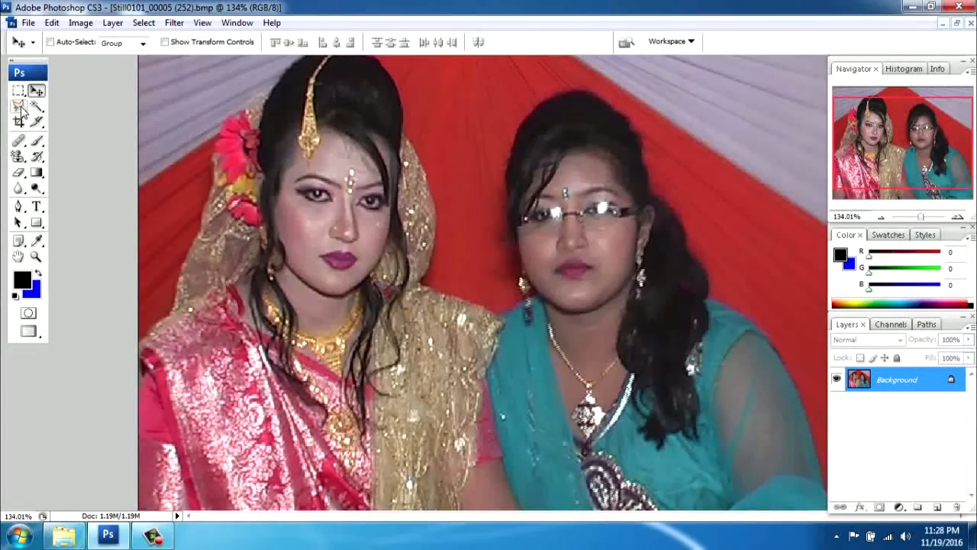
# Step: Change to full screen mode and start a Polygonal Lasso outline from the bride's shoulder up the veil's outer edge
pyautogui.click(18, 106)
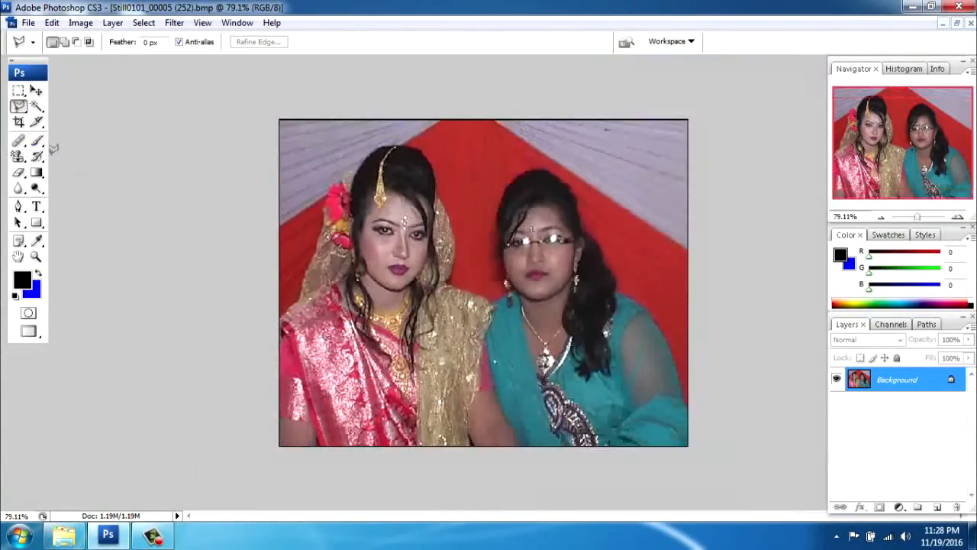
pyautogui.scroll(6, 113, 190)
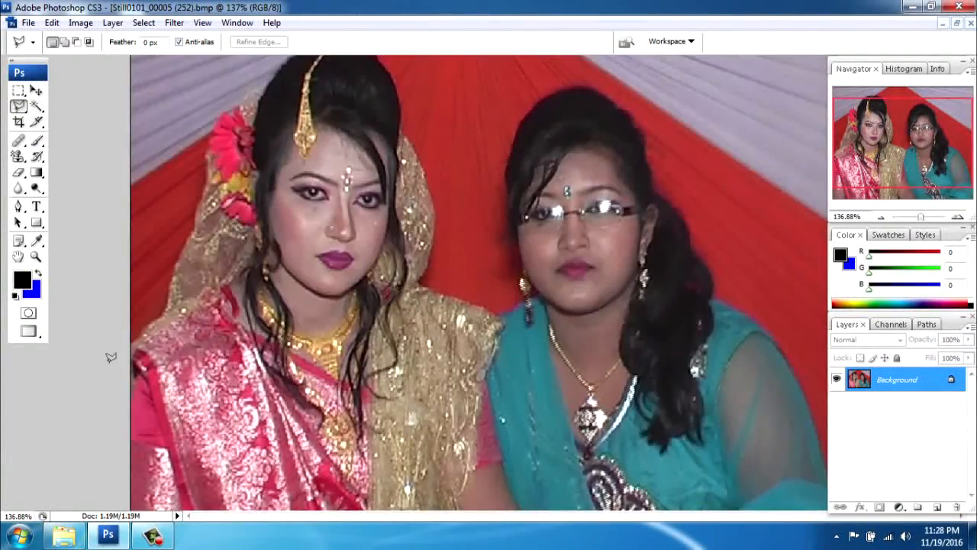
pyautogui.scroll(3, 112, 357)
pyautogui.scroll(-3, 194, 329)
pyautogui.press('f')
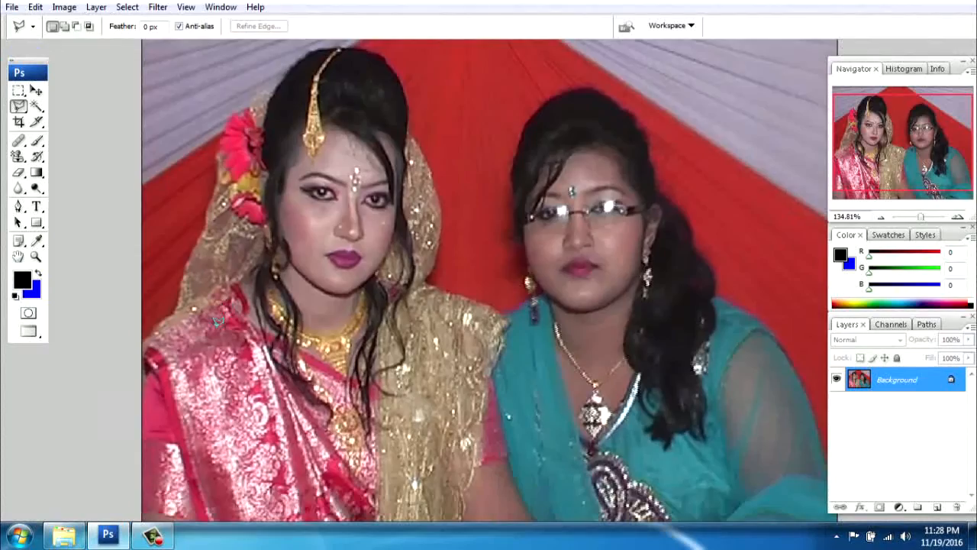
pyautogui.scroll(4, 356, 279)
pyautogui.moveTo(298, 253); pyautogui.dragTo(348, 214)
pyautogui.click(352, 211)
pyautogui.click(414, 160)
pyautogui.click(423, 103)
pyautogui.moveTo(430, 81); pyautogui.dragTo(313, 435)
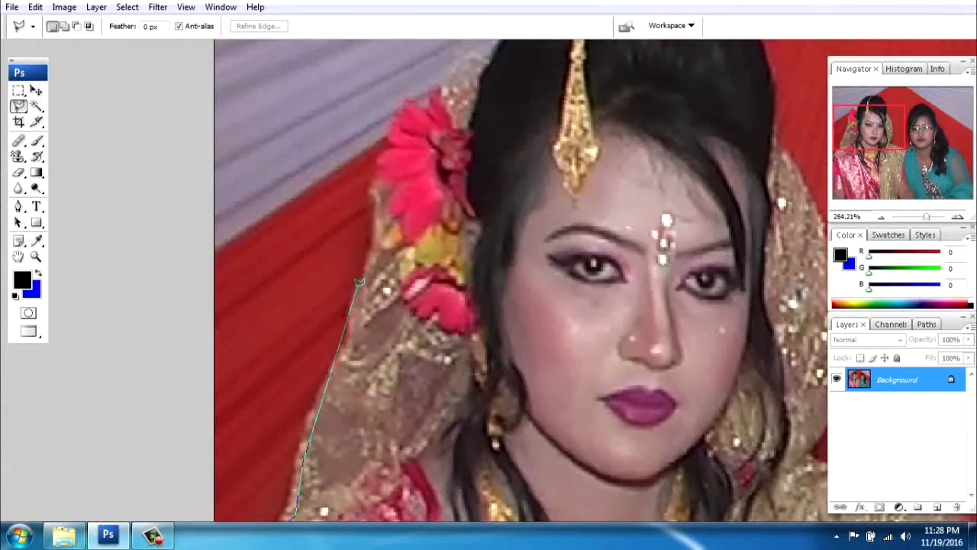
# Step: Continue the polygonal outline around the outer edge of the pink flower in the bride's hair
pyautogui.click(380, 178)
pyautogui.click(402, 128)
pyautogui.click(441, 91)
pyautogui.moveTo(452, 78); pyautogui.dragTo(246, 357)
# Step: Continue the polygonal outline over the top of the bride's hair and down its far side to the gold veil
pyautogui.click(376, 245)
pyautogui.click(428, 238)
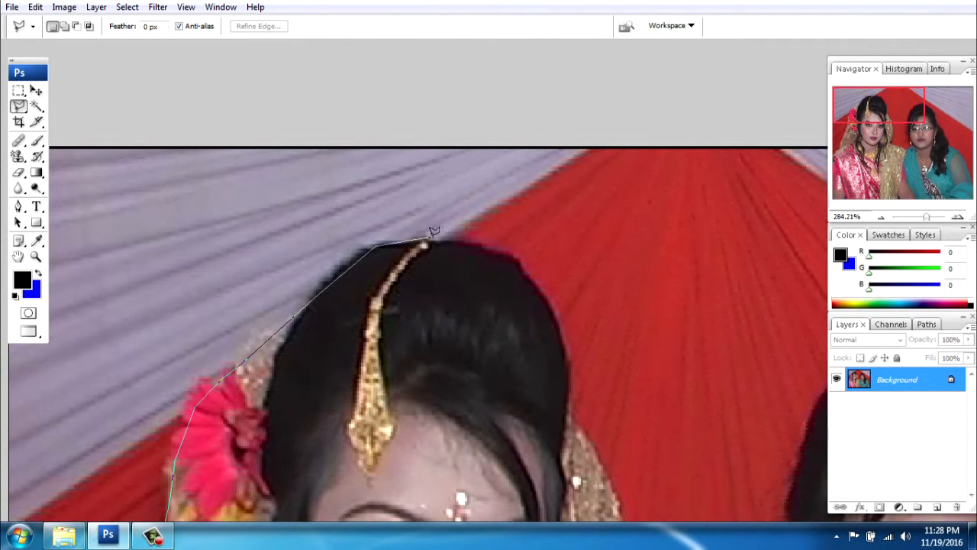
pyautogui.click(514, 256)
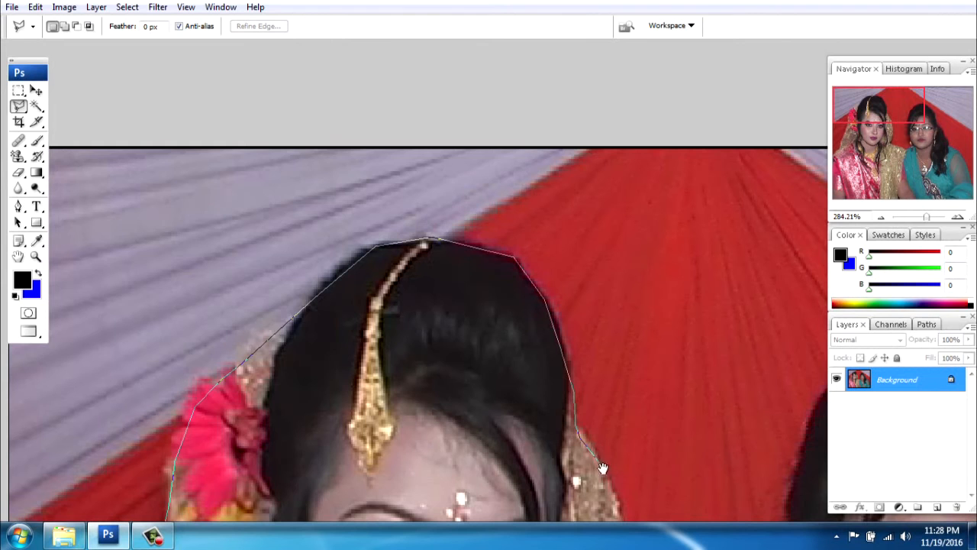
pyautogui.moveTo(603, 467); pyautogui.dragTo(487, 181)
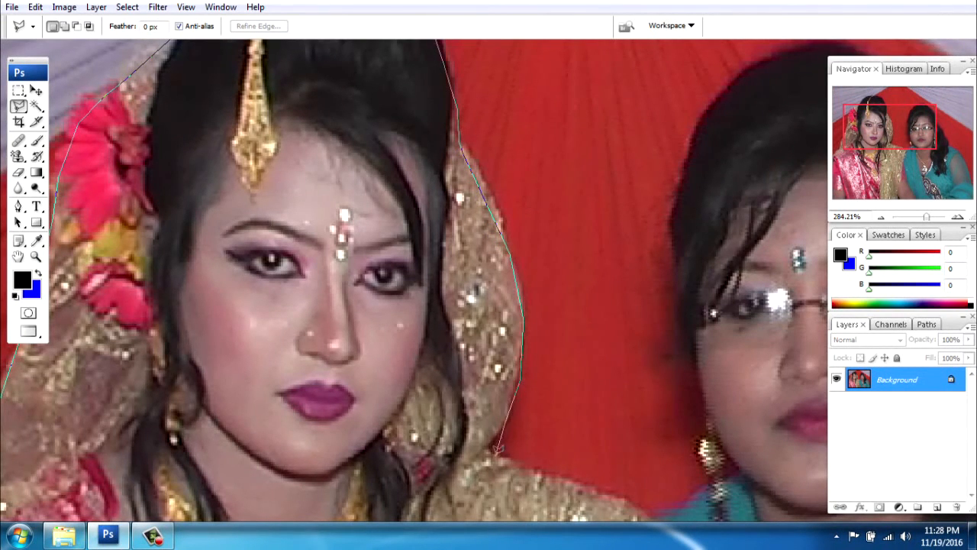
# Step: Continue the outline down the gold veil, across the bride's shoulder and along her sleeve beside the teal dress
pyautogui.moveTo(550, 487); pyautogui.dragTo(328, 159)
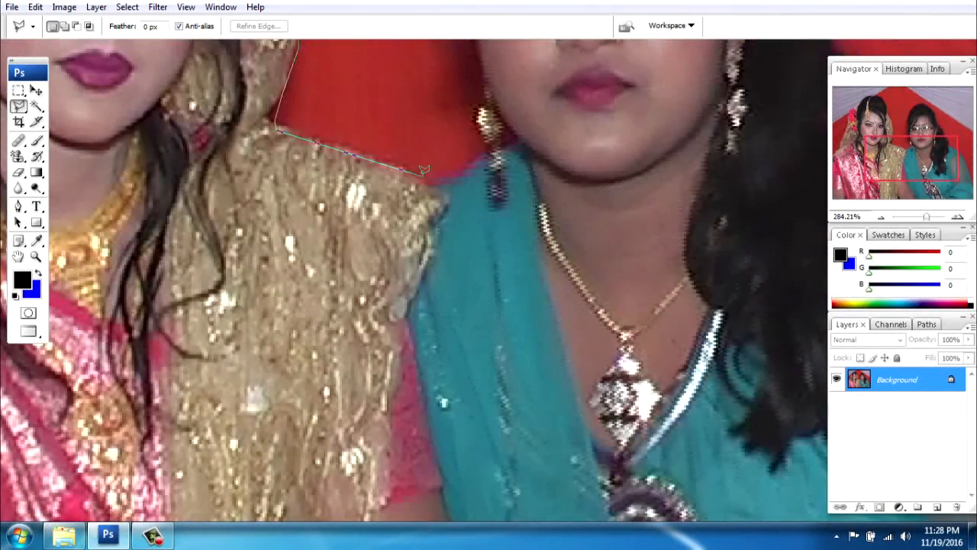
pyautogui.click(439, 203)
pyautogui.click(406, 319)
pyautogui.moveTo(407, 319); pyautogui.dragTo(359, 216)
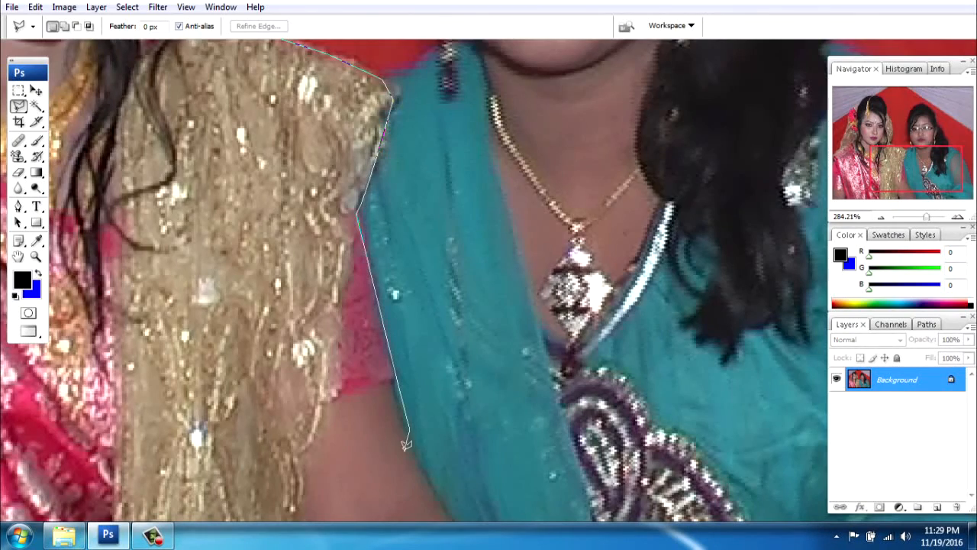
pyautogui.click(404, 418)
# Step: Finish the outline along the bride's arm past the photo's lower edge, close the selection and deselect it
pyautogui.moveTo(404, 419); pyautogui.dragTo(592, 136)
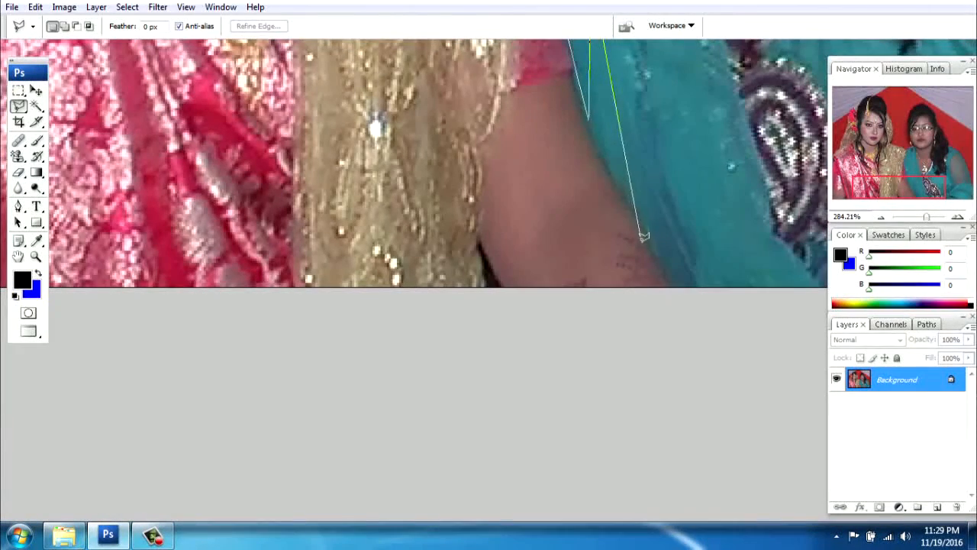
pyautogui.click(609, 179)
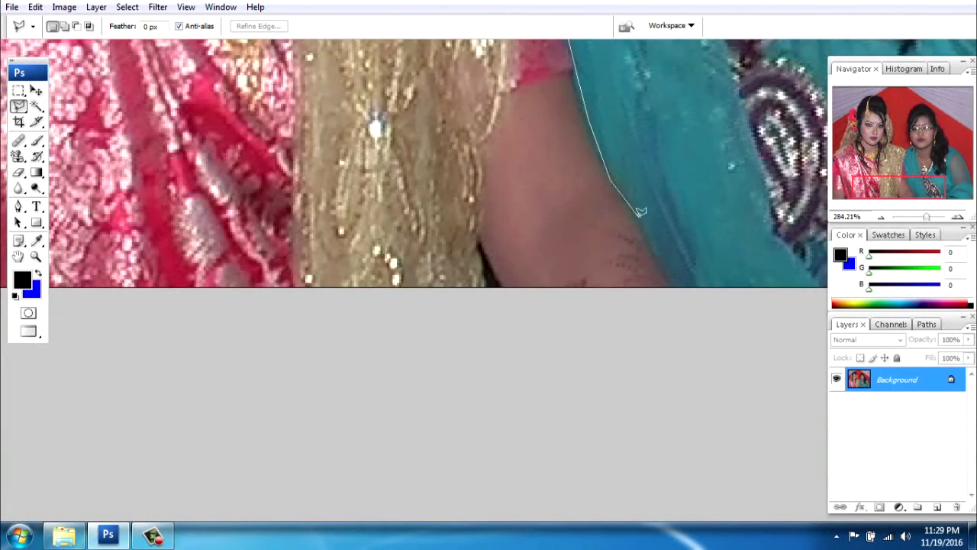
pyautogui.click(676, 305)
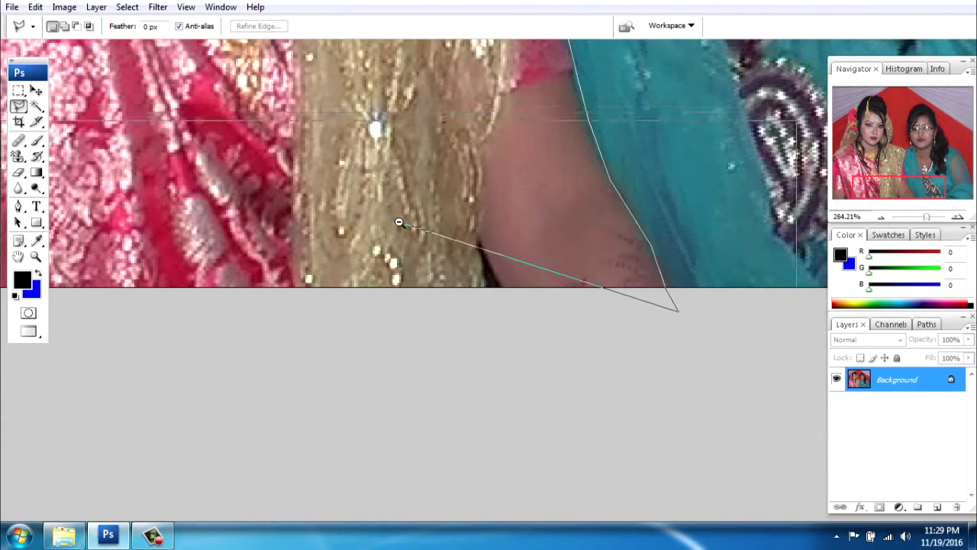
pyautogui.hotkey('ctrl', '-')
pyautogui.hotkey('ctrl', '-')
pyautogui.hotkey('ctrl', '-')
pyautogui.hotkey('ctrl', '-')
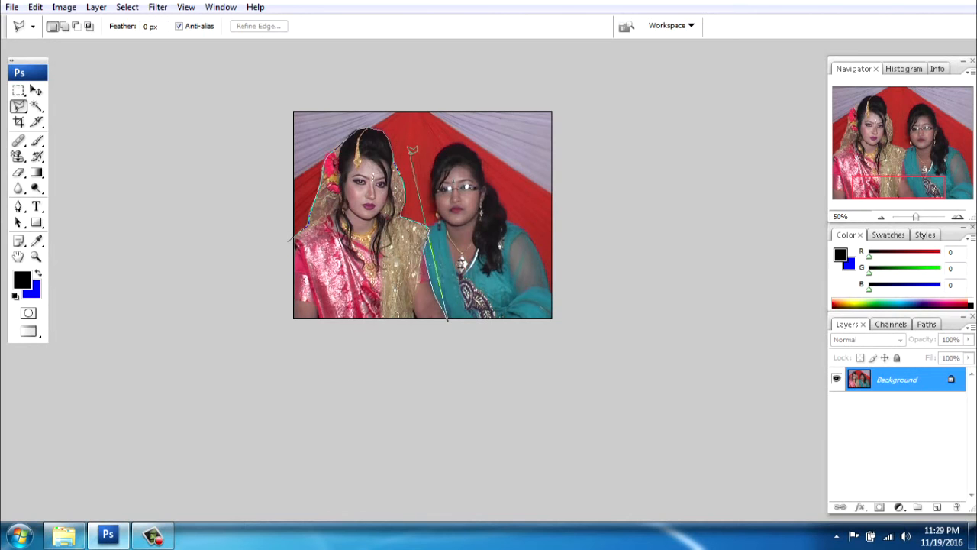
pyautogui.doubleClick(458, 347)
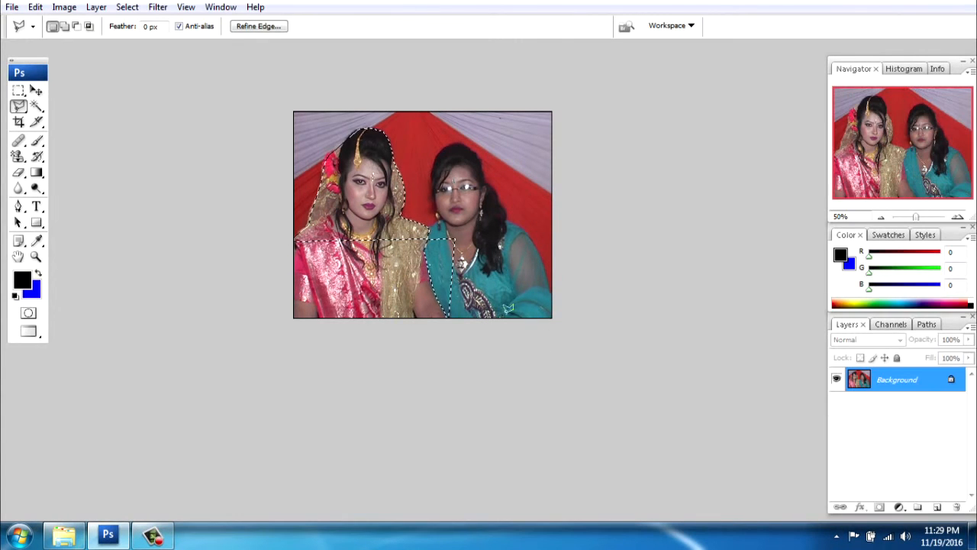
pyautogui.hotkey('ctrl', 'd')
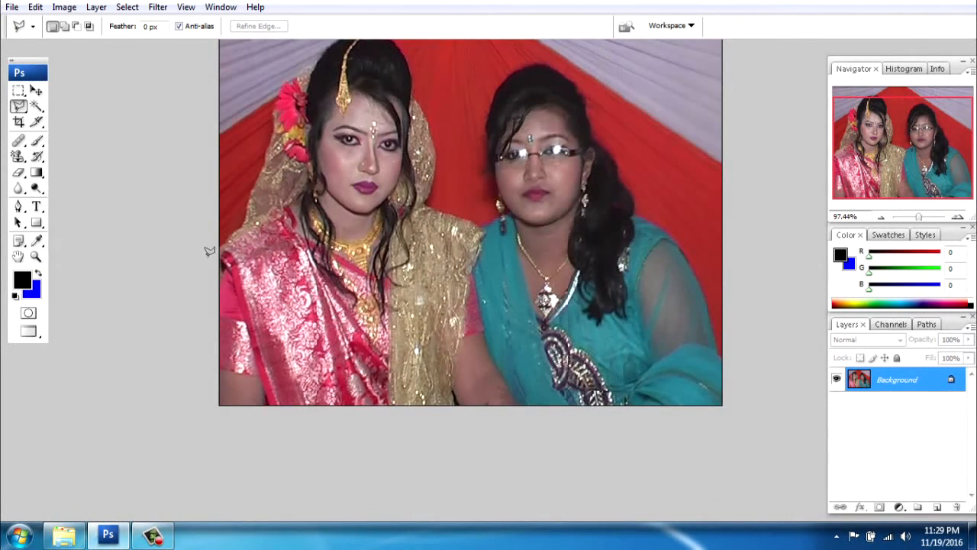
# Step: Start a new Polygonal Lasso outline from the bride's outer shoulder up the veil and flower and over her hair
pyautogui.scroll(2, 210, 251)
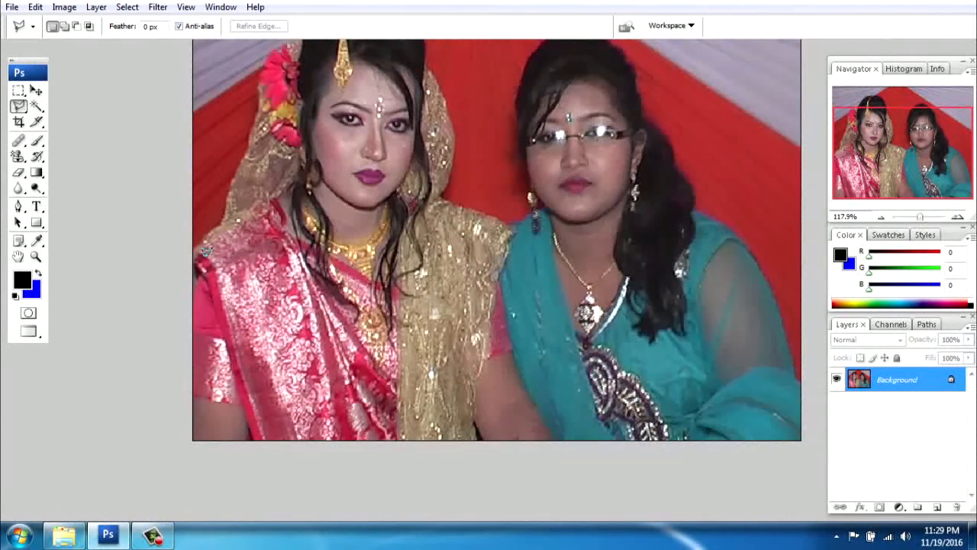
pyautogui.moveTo(259, 160)
pyautogui.mouseDown()
pyautogui.moveTo(258, 108)
pyautogui.moveTo(234, 189)
pyautogui.mouseUp()
pyautogui.moveTo(280, 84); pyautogui.dragTo(281, 139)
pyautogui.click(330, 119)
pyautogui.click(372, 106)
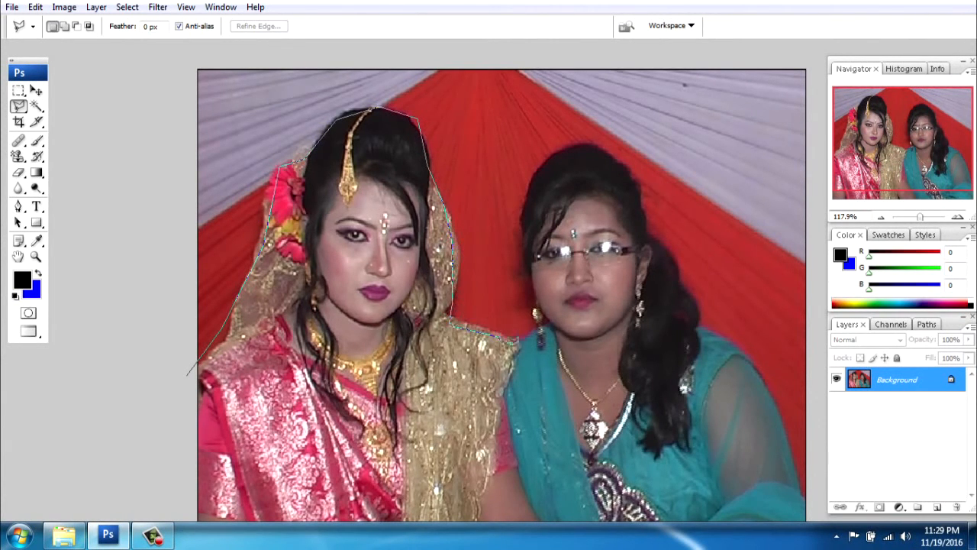
# Step: Continue the new outline down the bride's sleeve and arm to a point beyond the photo's lower edge
pyautogui.click(513, 452)
pyautogui.moveTo(473, 427); pyautogui.dragTo(413, 72)
pyautogui.click(511, 235)
pyautogui.hotkey('ctrl', '-')
pyautogui.hotkey('ctrl', '-')
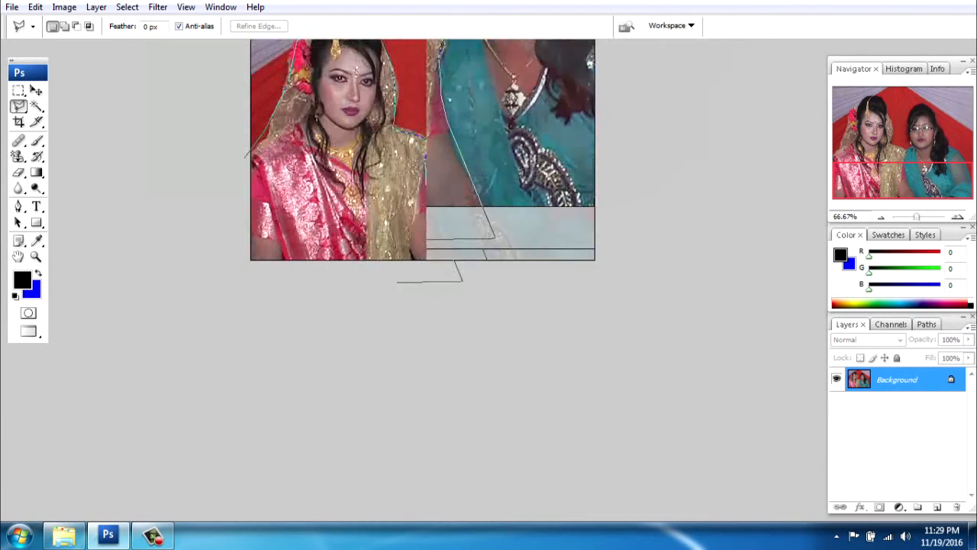
pyautogui.hotkey('ctrl', '-')
# Step: Route the outline around the outside of the photo and close it at the start, selecting everything except the bride
pyautogui.click(556, 331)
pyautogui.click(645, 227)
pyautogui.click(602, 249)
pyautogui.click(223, 241)
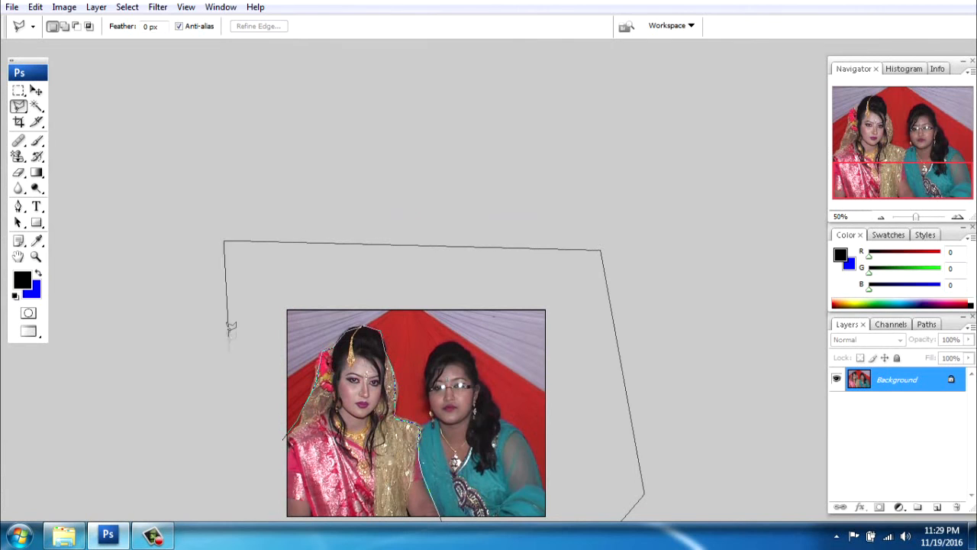
pyautogui.click(281, 435)
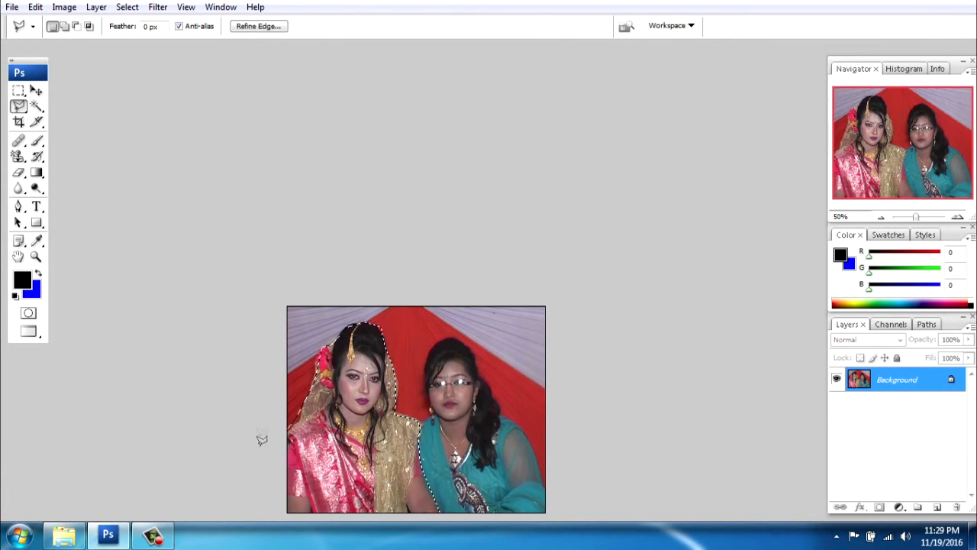
# Step: Switch to the Move tool and clear the selected surroundings to the blue background color
pyautogui.hotkey('ctrl', '-')
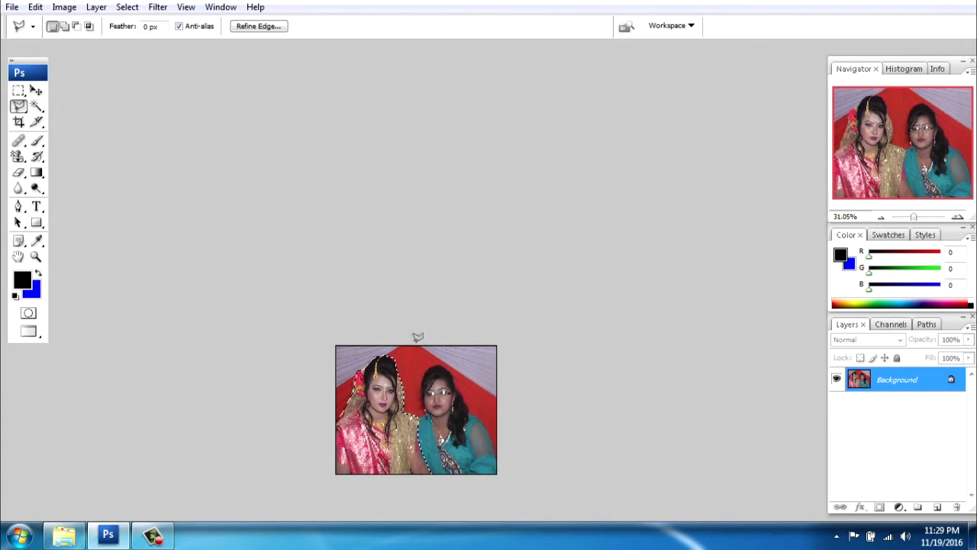
pyautogui.hotkey('ctrl', '+')
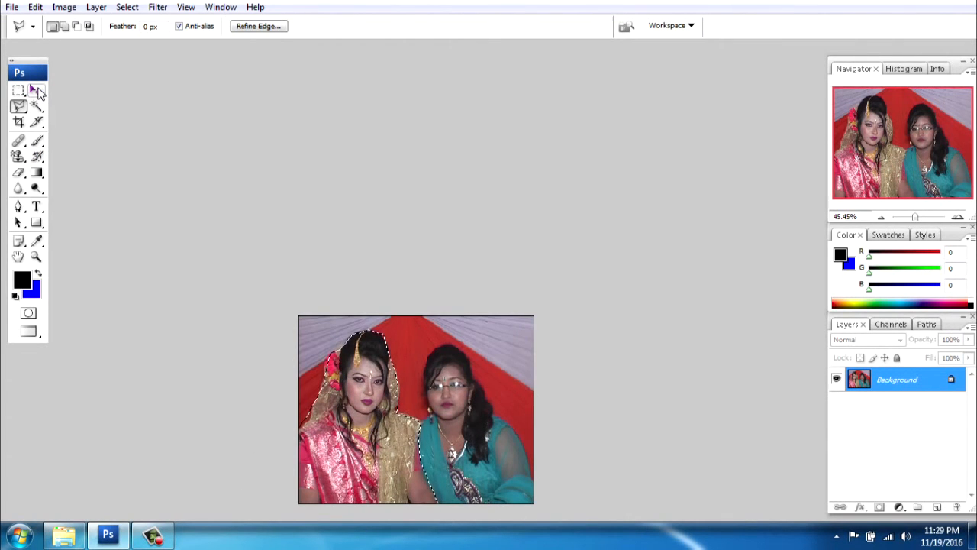
pyautogui.click(36, 91)
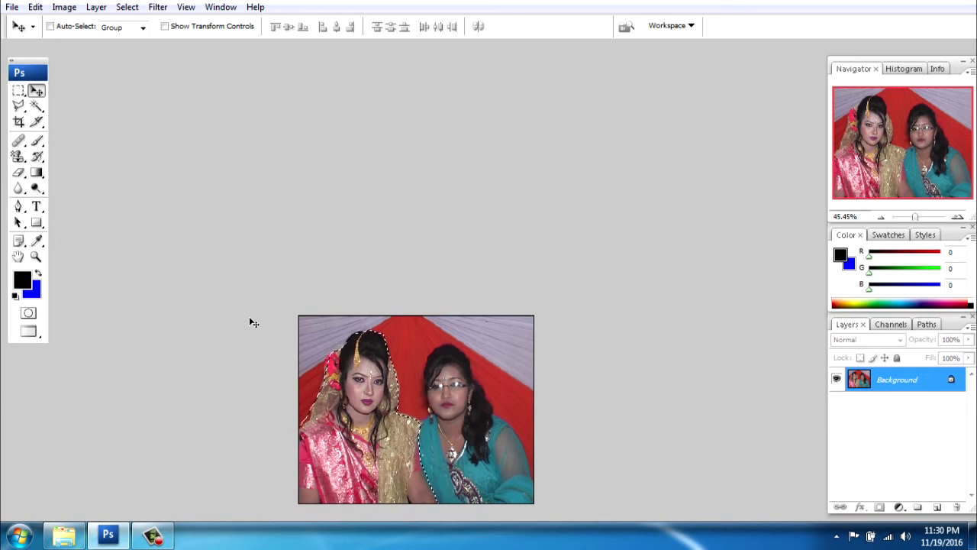
pyautogui.press('Delete')
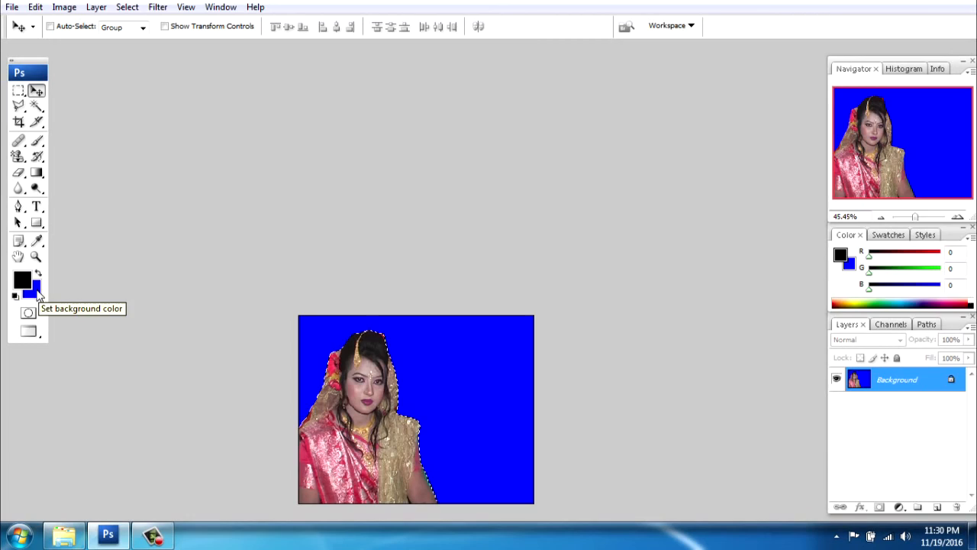
# Step: Change the background color to the pink f2086b
pyautogui.moveTo(428, 432); pyautogui.dragTo(447, 226)
pyautogui.scroll(3, 424, 211)
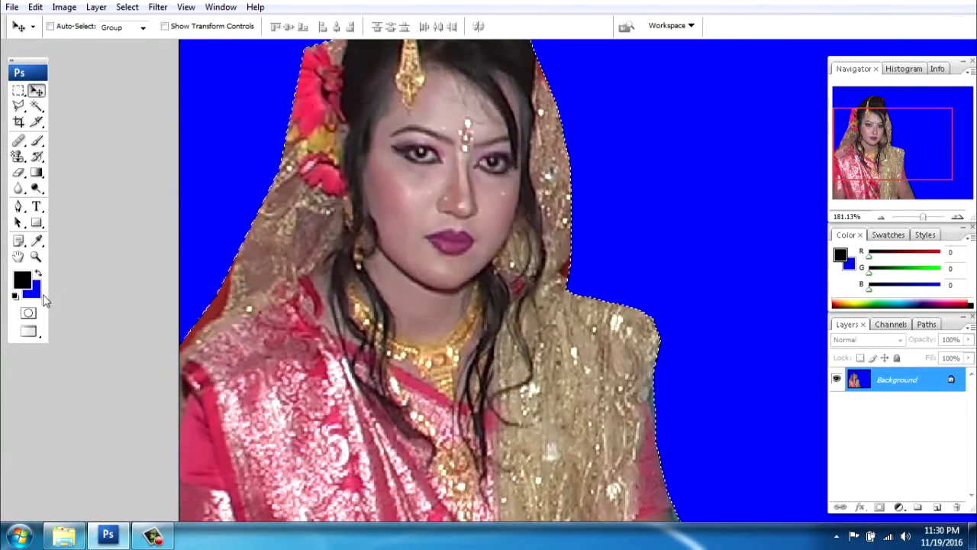
pyautogui.press('i')
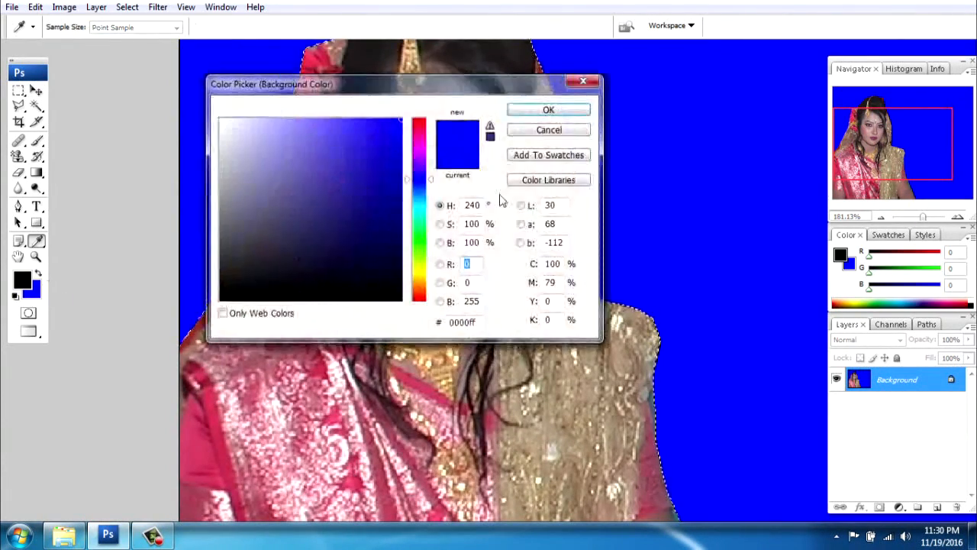
pyautogui.click(418, 168)
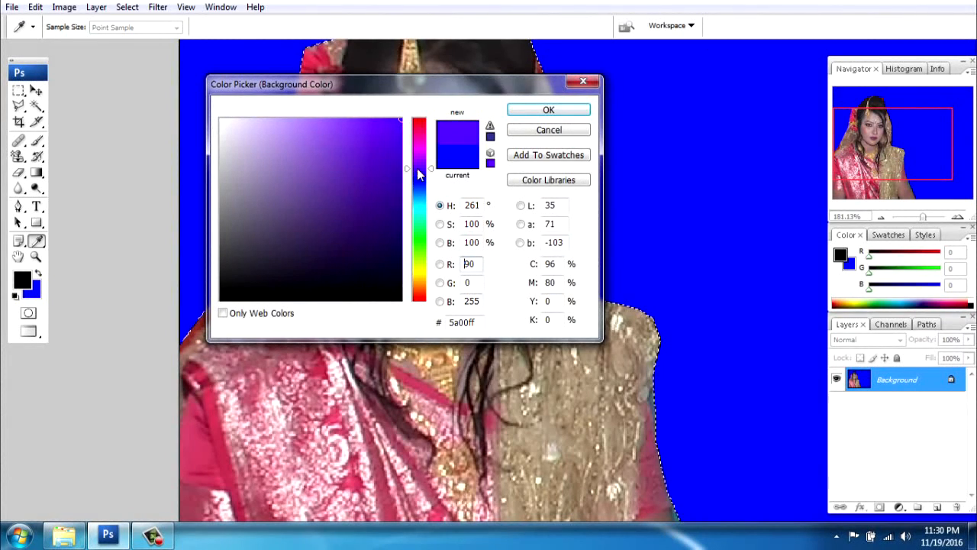
pyautogui.click(396, 122)
pyautogui.click(418, 135)
pyautogui.click(397, 127)
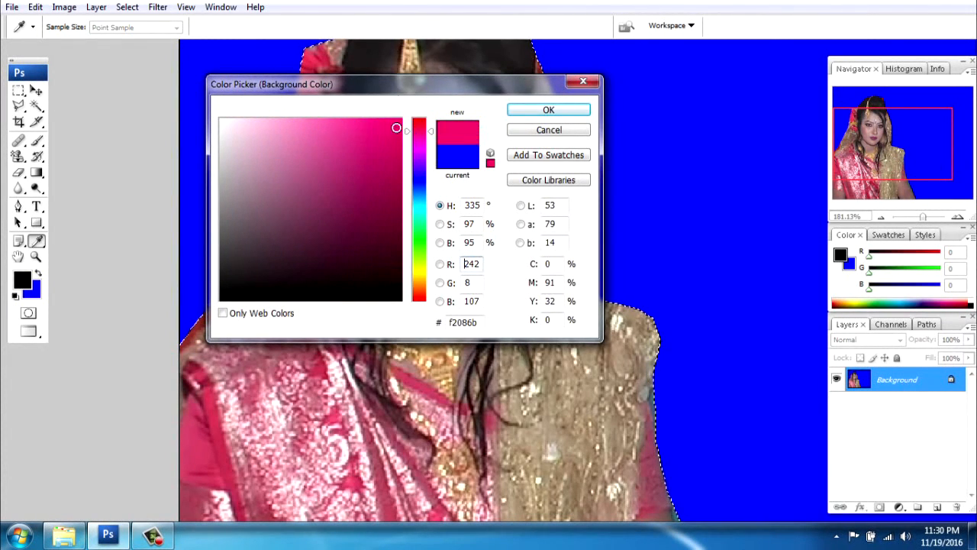
pyautogui.click(562, 113)
# Step: Fill the selected area around the bride with the pink background color
pyautogui.press('v')
pyautogui.hotkey('ctrl', 'BackSpace')
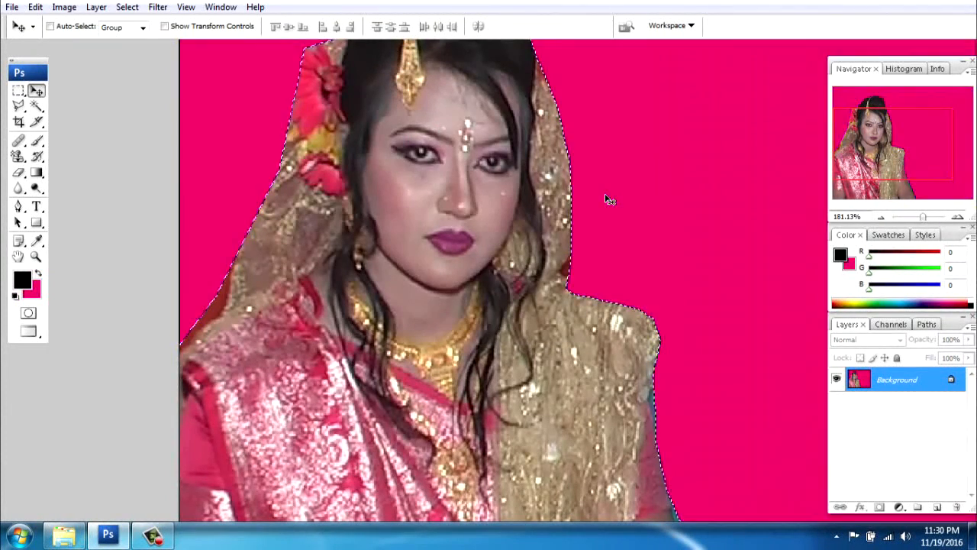
pyautogui.hotkey('ctrl', '0')
pyautogui.scroll(-3, 600, 218)
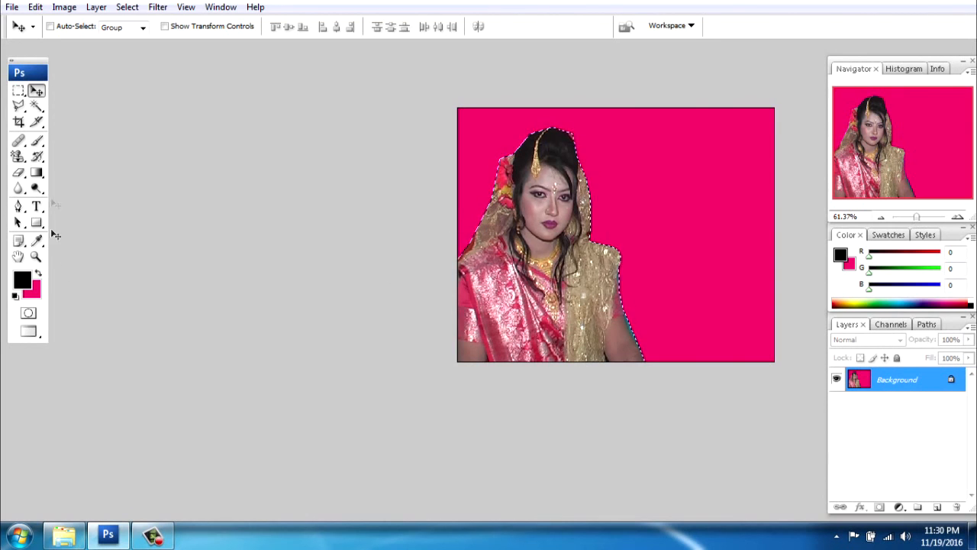
pyautogui.click(19, 108)
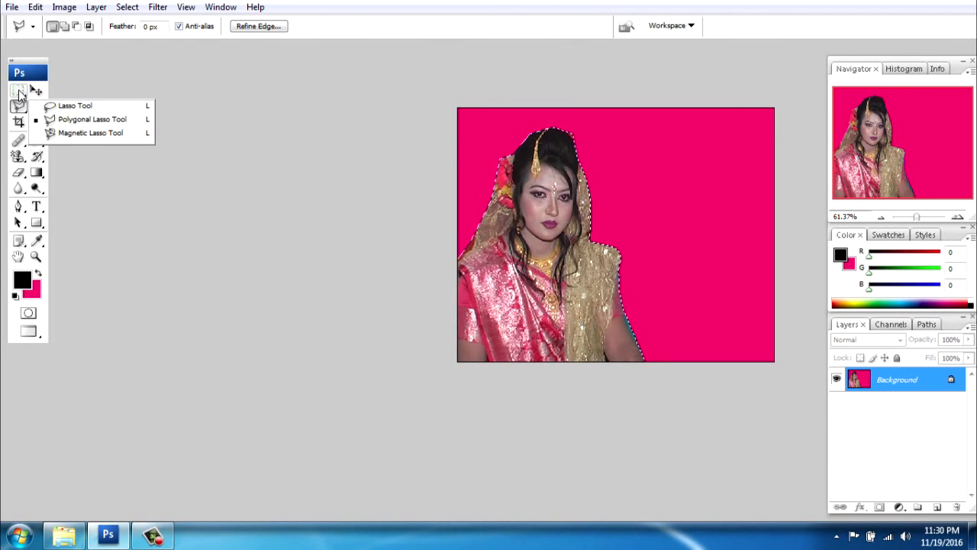
pyautogui.click(18, 91)
pyautogui.click(35, 91)
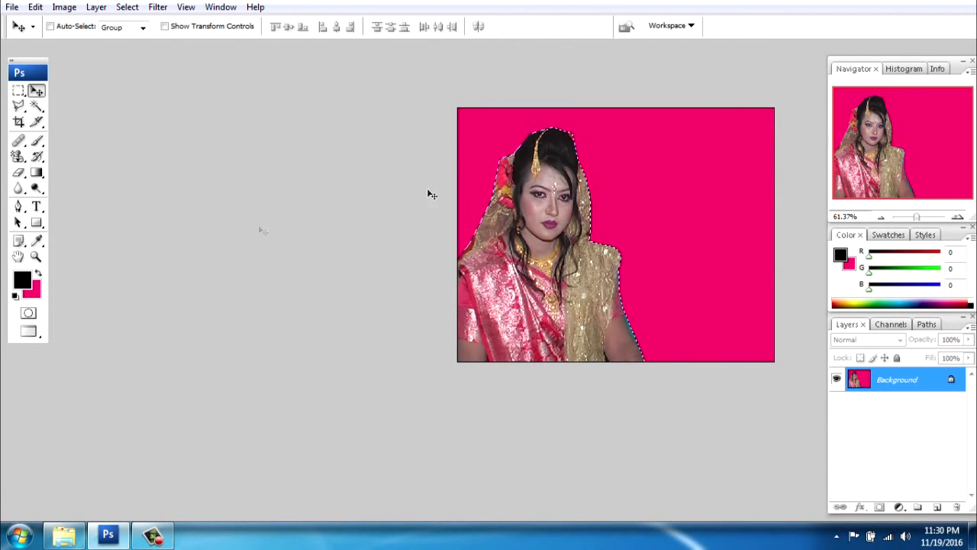
pyautogui.hotkey('ctrl', '-')
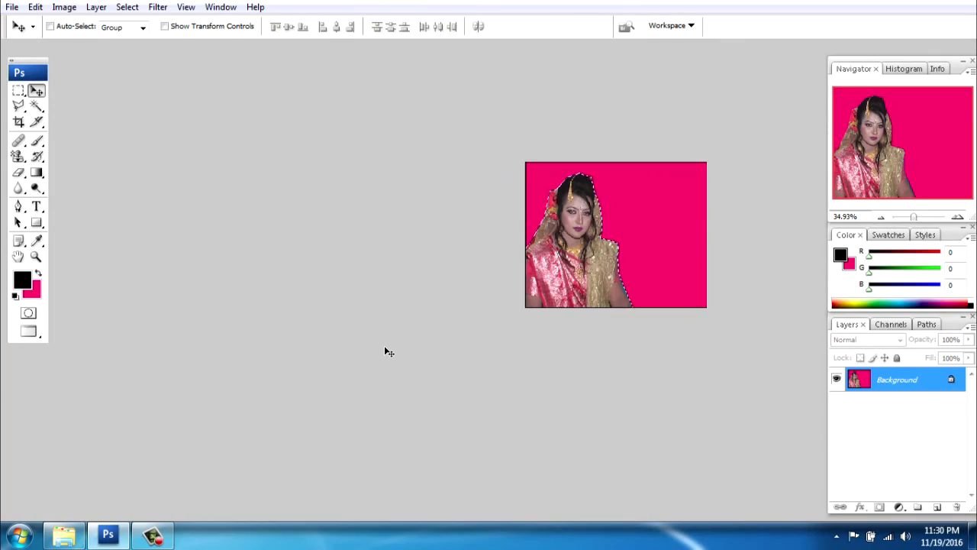